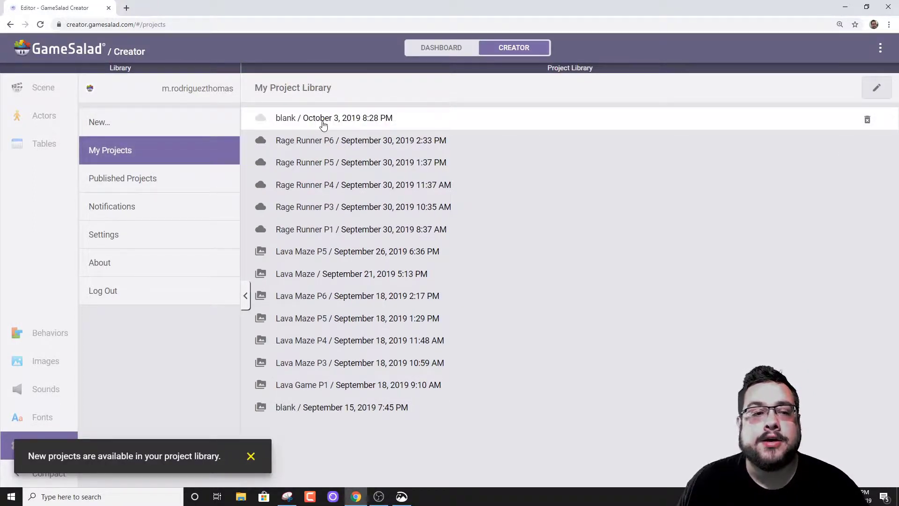
Step: Open the blank project from the project library and rename it "Rage Runner YT"
{"action": "left_click", "coordinate": [322, 121]}
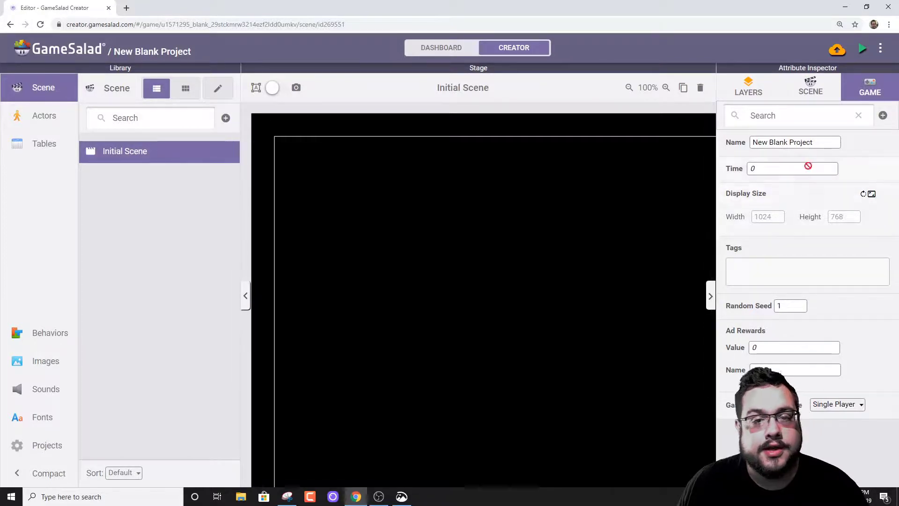
{"action": "left_click", "coordinate": [747, 145]}
{"action": "type", "text": "Rag"}
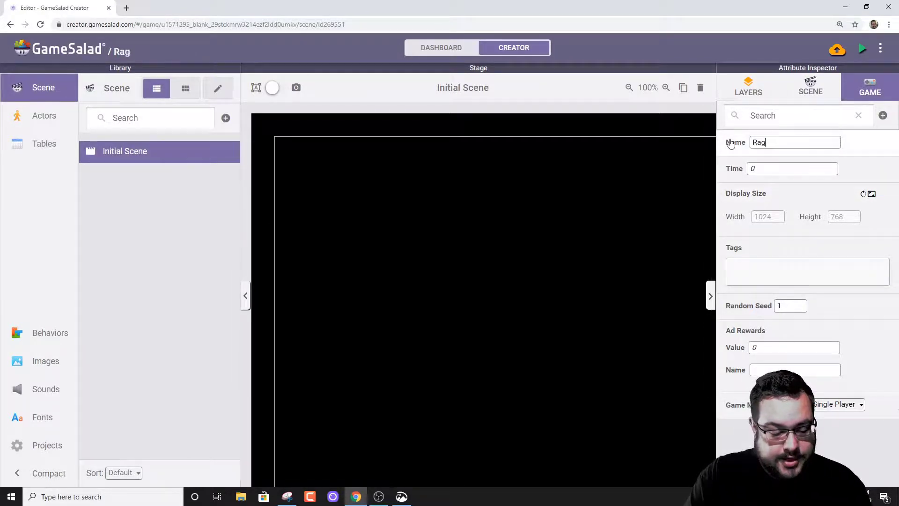
{"action": "type", "text": "e Runn"}
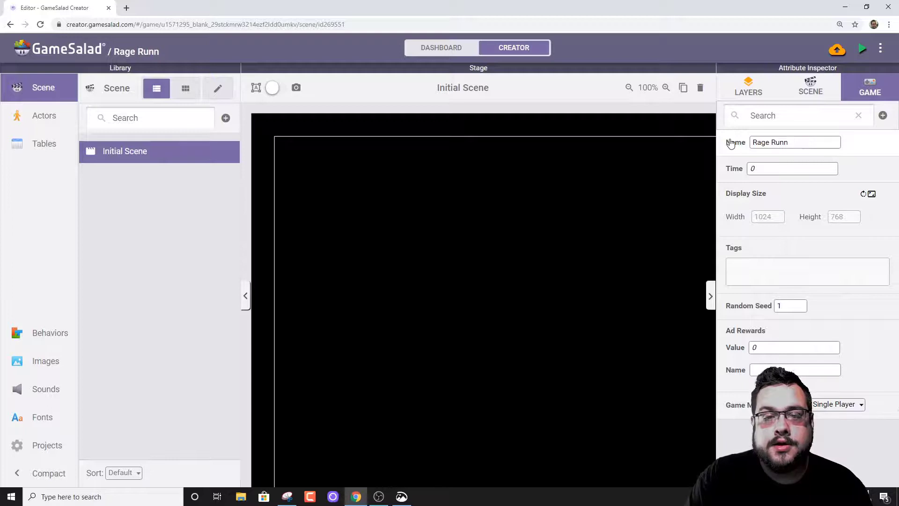
{"action": "type", "text": "er T"}
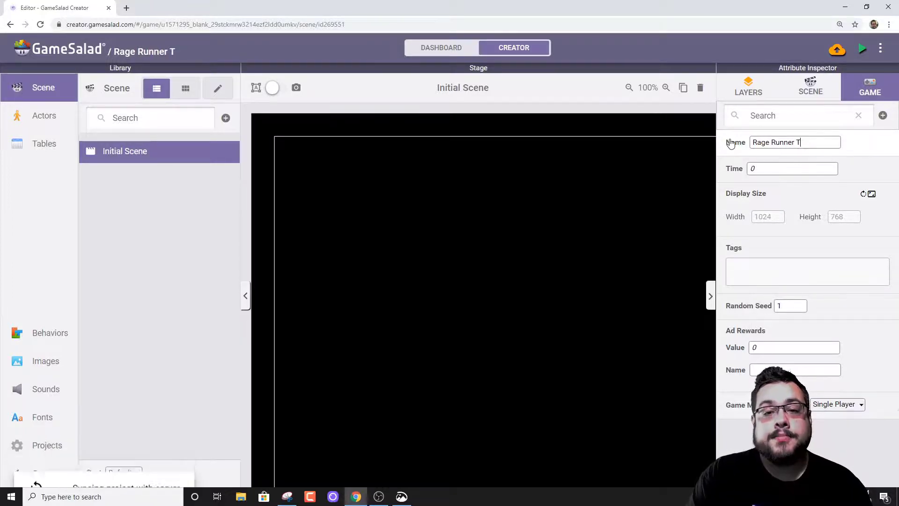
{"action": "key", "text": "BackSpace"}
{"action": "key", "text": "BackSpace"}
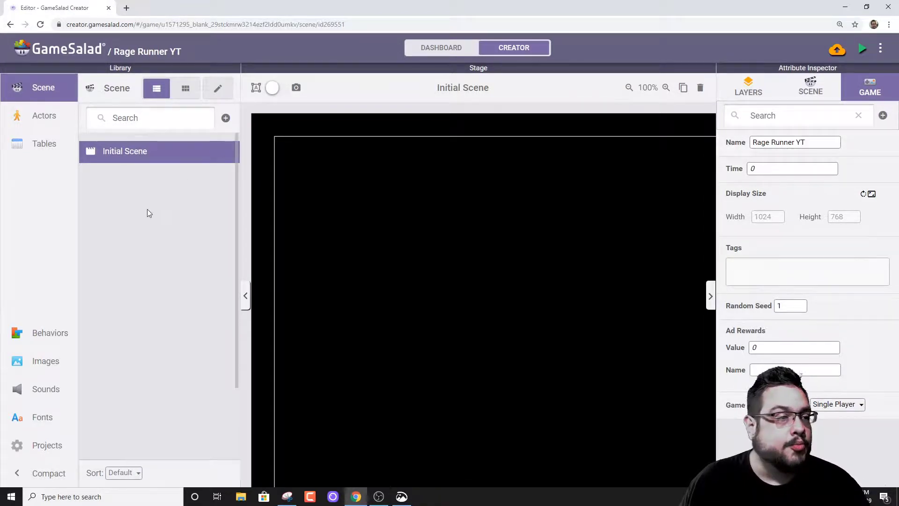
Step: Create a new actor and name it "Player"
{"action": "left_click", "coordinate": [33, 118]}
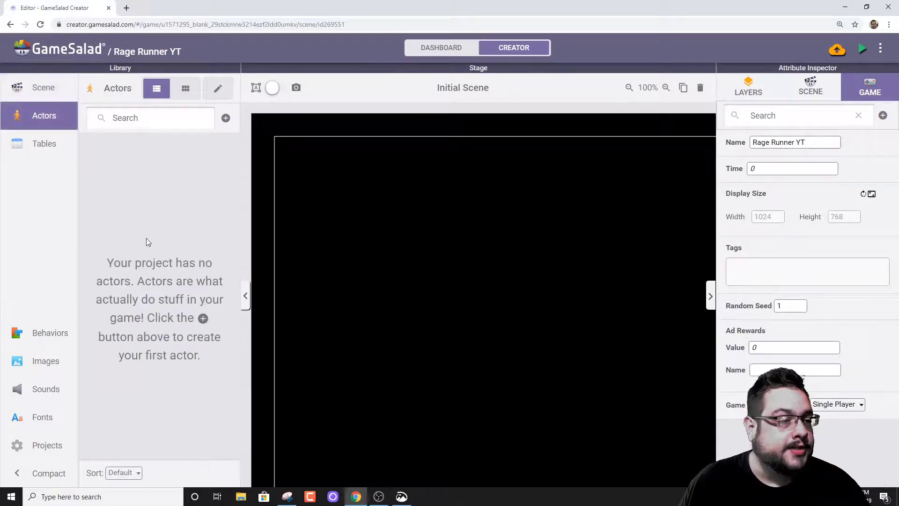
{"action": "left_click", "coordinate": [225, 119]}
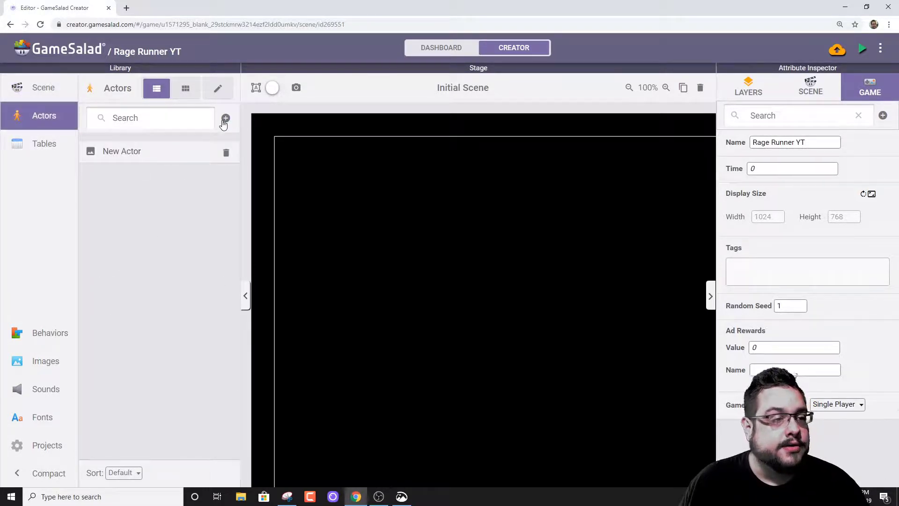
{"action": "double_click", "coordinate": [174, 152]}
{"action": "left_click_drag", "start_coordinate": [803, 251], "coordinate": [692, 248]}
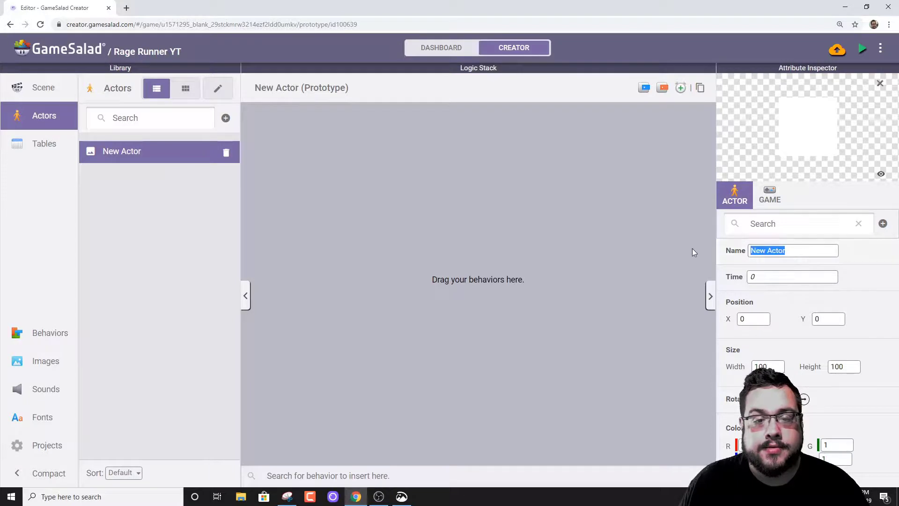
{"action": "type", "text": "Player"}
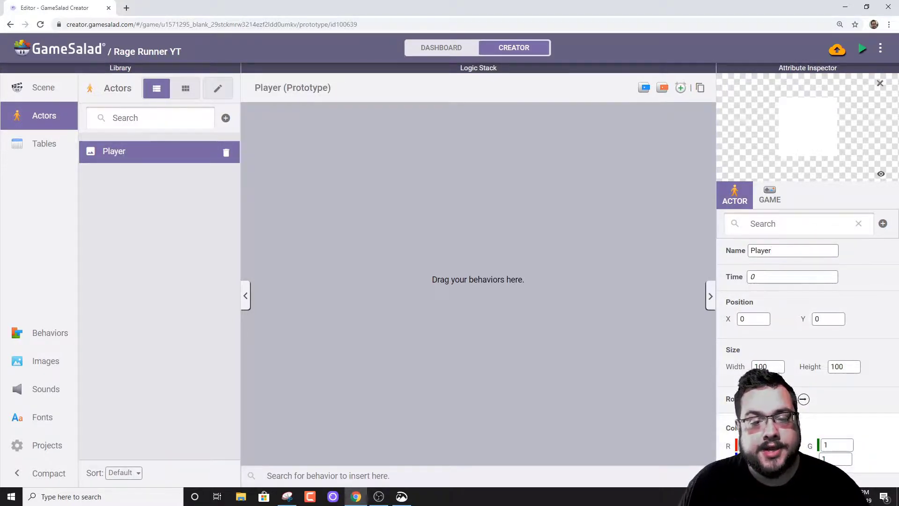
Step: Change the Player actor's color to orange using a preset swatch
{"action": "left_click", "coordinate": [758, 428]}
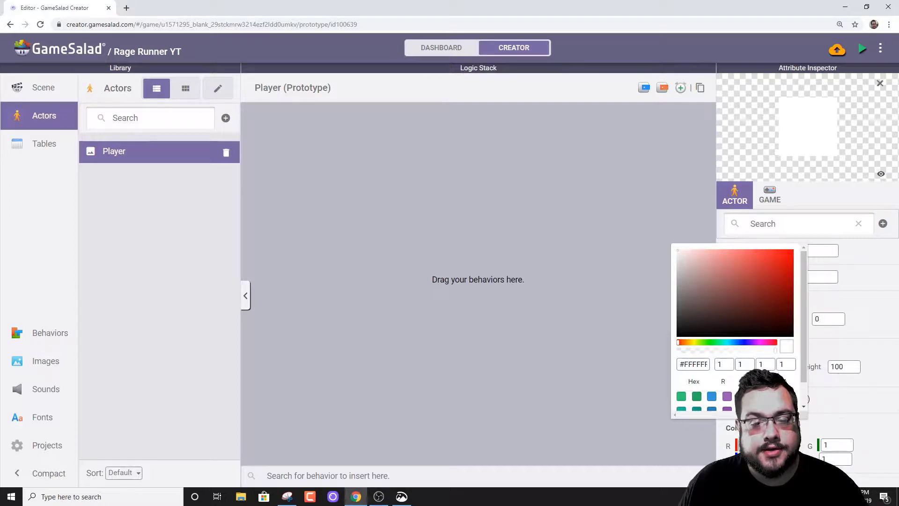
{"action": "left_click", "coordinate": [758, 409]}
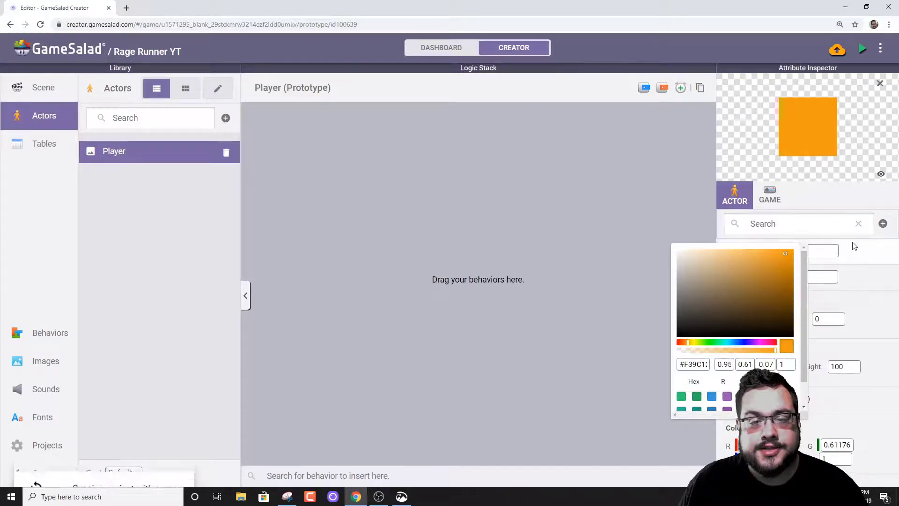
{"action": "left_click", "coordinate": [838, 224]}
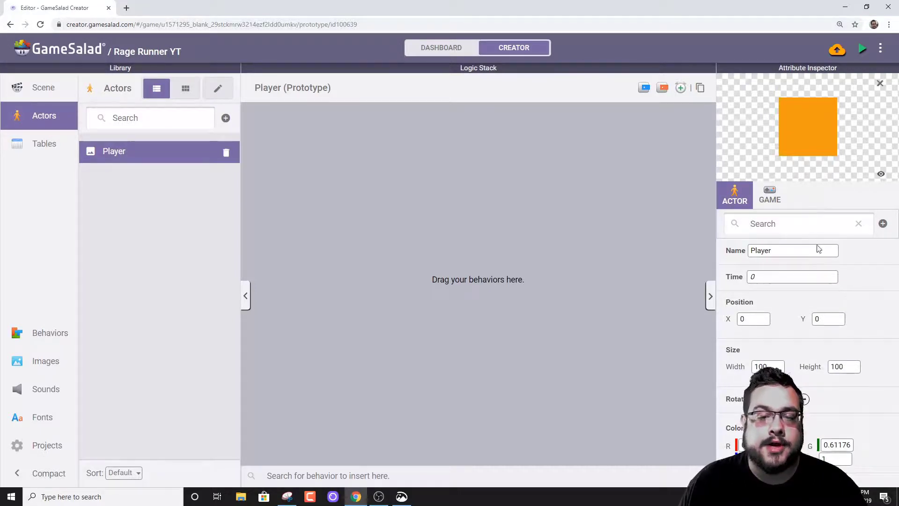
Step: Set the Player actor's width and height to 60
{"action": "left_click", "coordinate": [764, 366]}
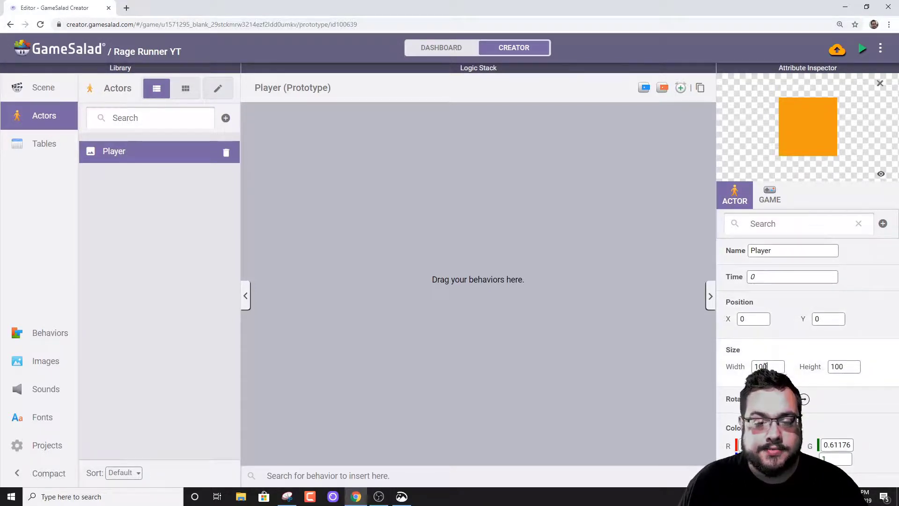
{"action": "type", "text": "60"}
{"action": "key", "text": "Tab"}
{"action": "type", "text": "60"}
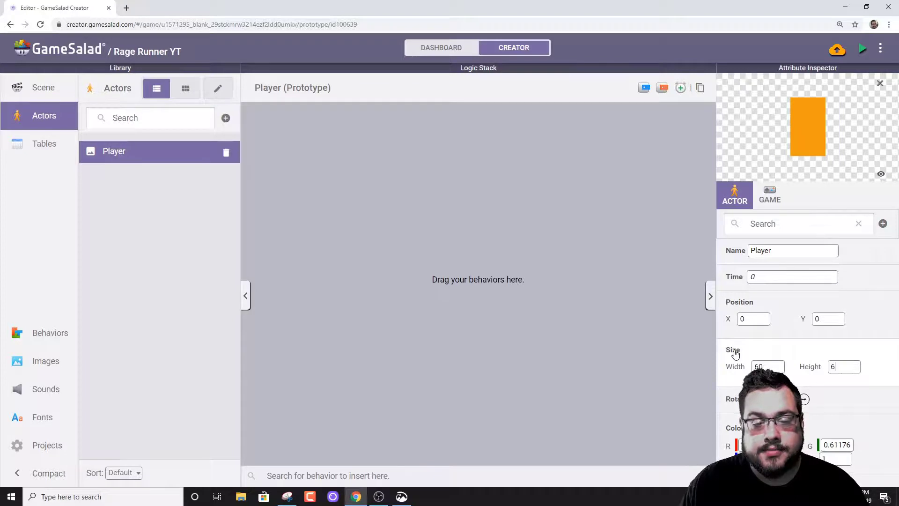
{"action": "left_click", "coordinate": [649, 310]}
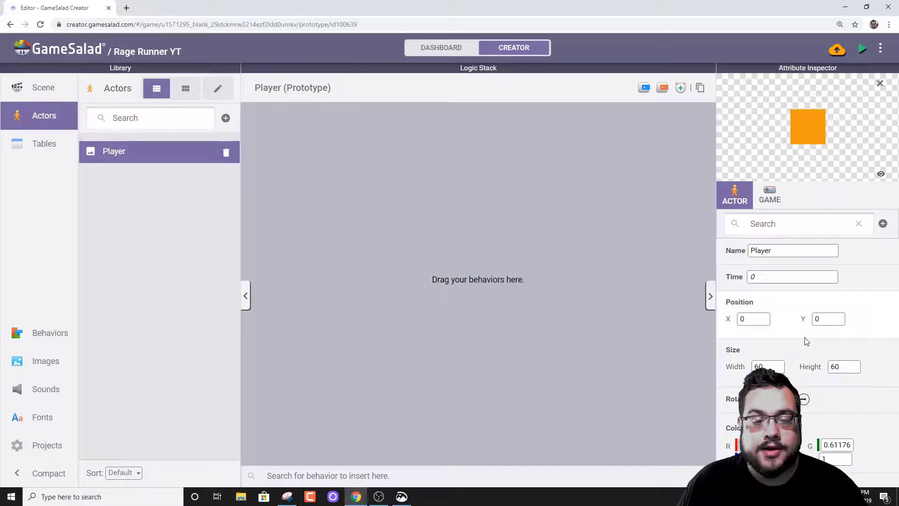
{"action": "scroll", "coordinate": [805, 342], "scroll_direction": "down", "scroll_amount": 2}
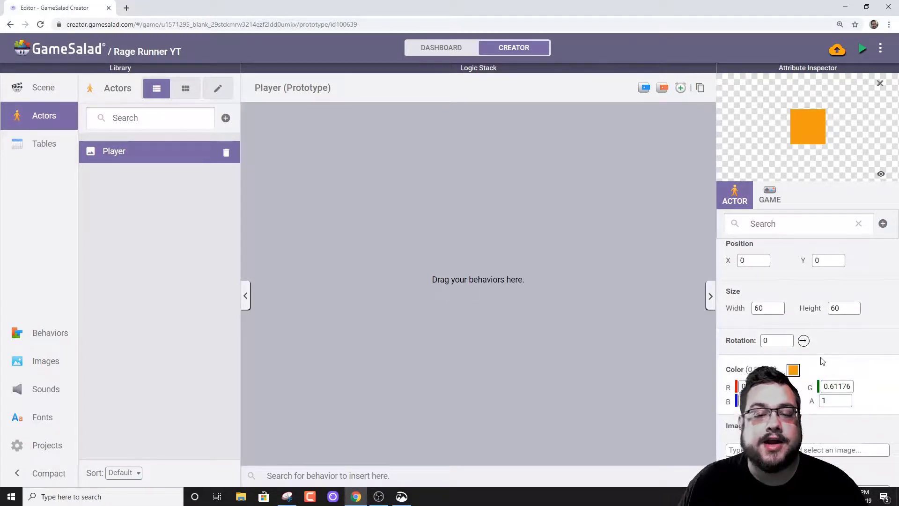
{"action": "scroll", "coordinate": [823, 362], "scroll_direction": "down", "scroll_amount": 2}
{"action": "scroll", "coordinate": [824, 360], "scroll_direction": "down", "scroll_amount": 2}
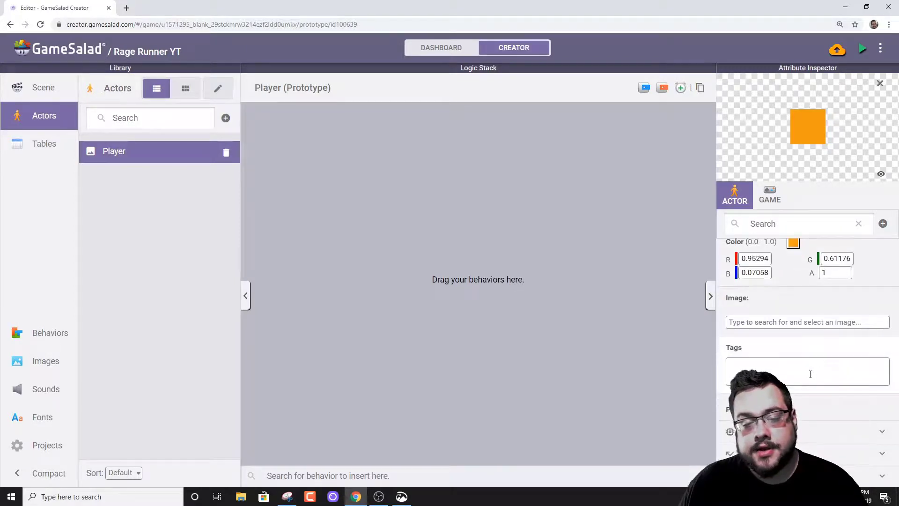
Step: Place the Player actor near the upper-left corner of the Initial Scene and preview the game
{"action": "left_click", "coordinate": [44, 88]}
{"action": "double_click", "coordinate": [112, 151]}
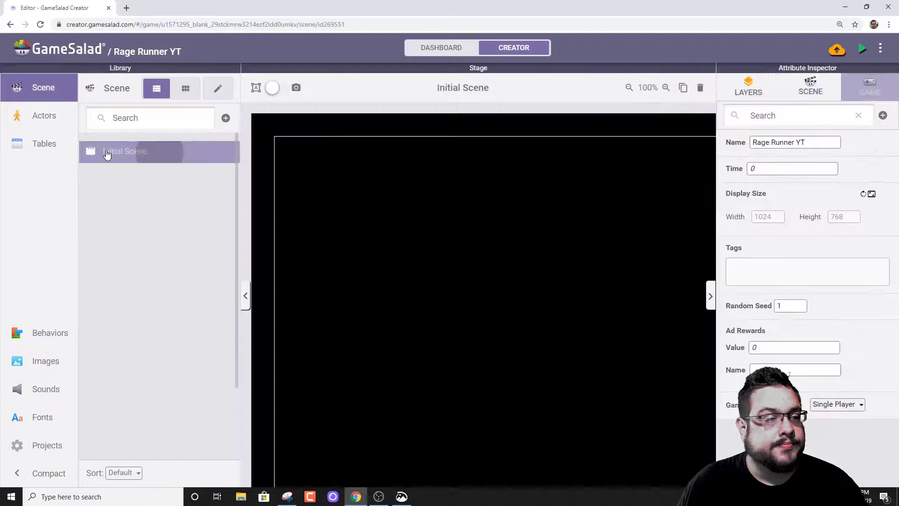
{"action": "left_click", "coordinate": [35, 118]}
{"action": "left_click_drag", "start_coordinate": [111, 151], "coordinate": [308, 165]}
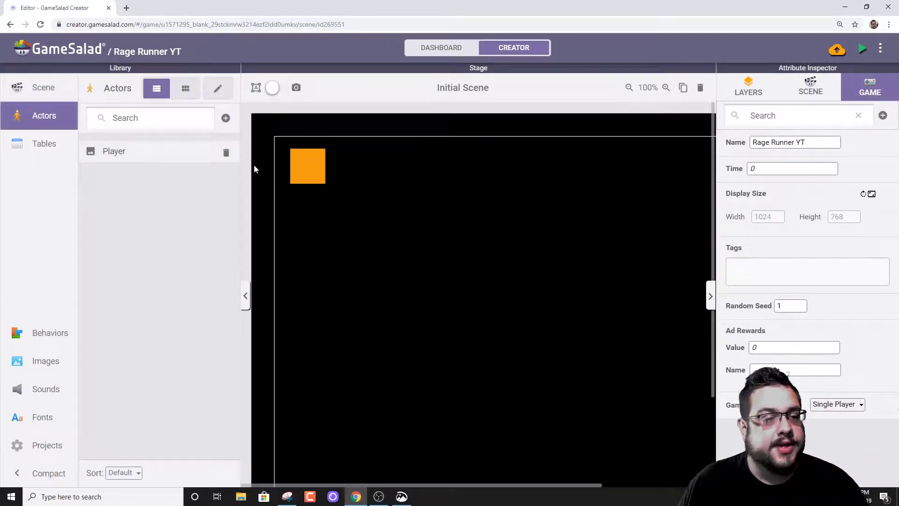
{"action": "left_click", "coordinate": [863, 49]}
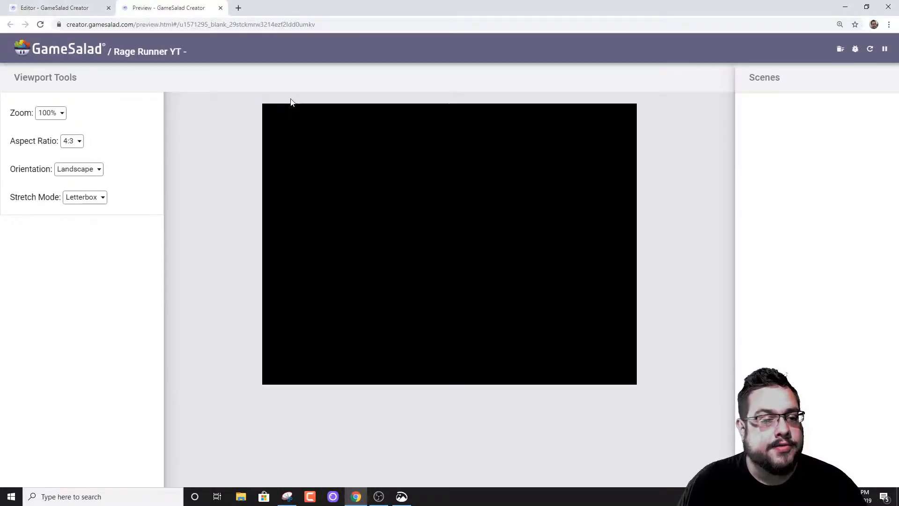
{"action": "left_click", "coordinate": [221, 8]}
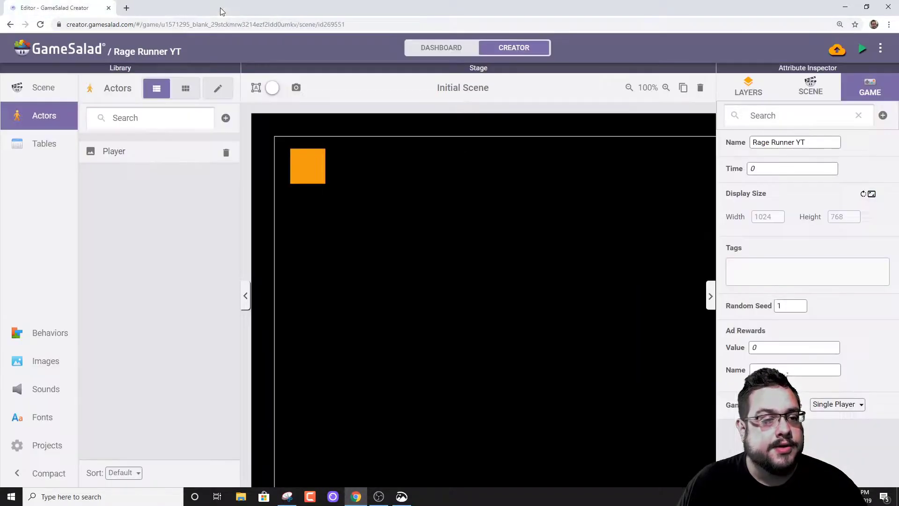
Step: Add an Accelerate behavior to the Player with direction 270 degrees and rate 800 relative to the scene, and preview the game
{"action": "double_click", "coordinate": [132, 153]}
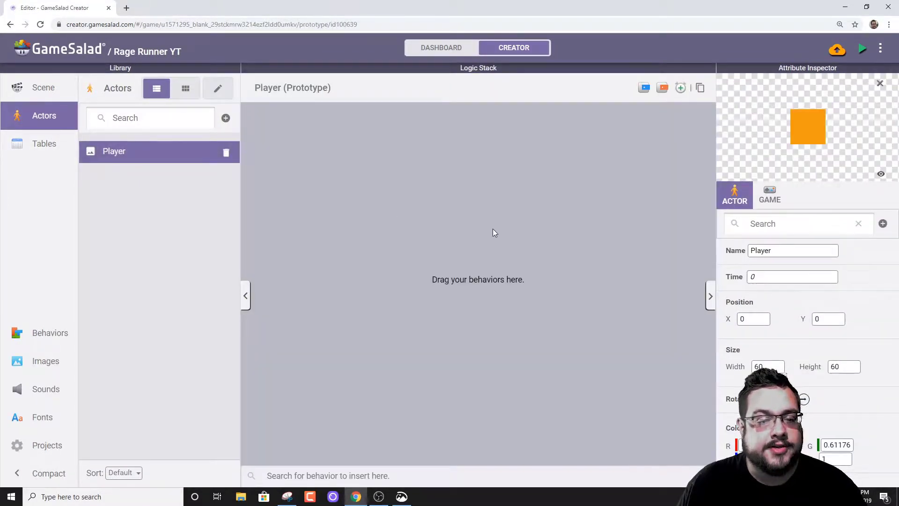
{"action": "left_click", "coordinate": [41, 341]}
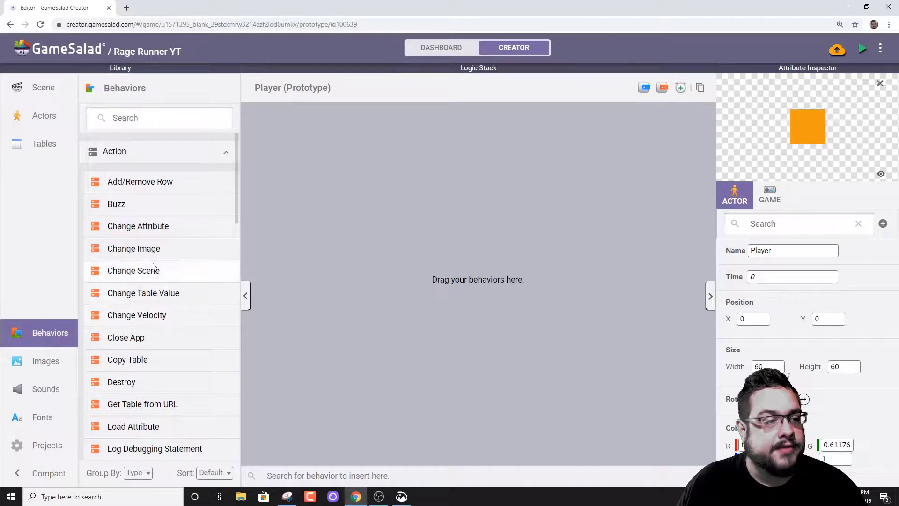
{"action": "scroll", "coordinate": [160, 262], "scroll_direction": "down", "scroll_amount": 15}
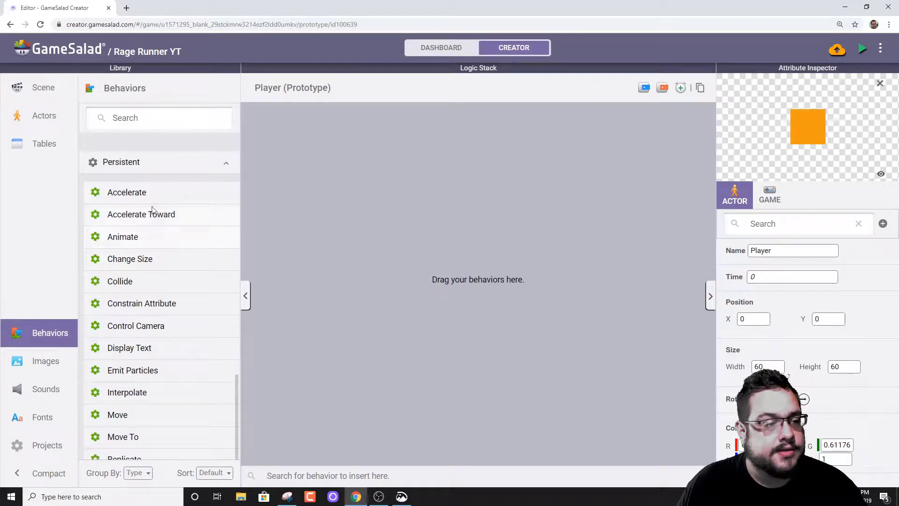
{"action": "left_click_drag", "start_coordinate": [124, 193], "coordinate": [355, 152]}
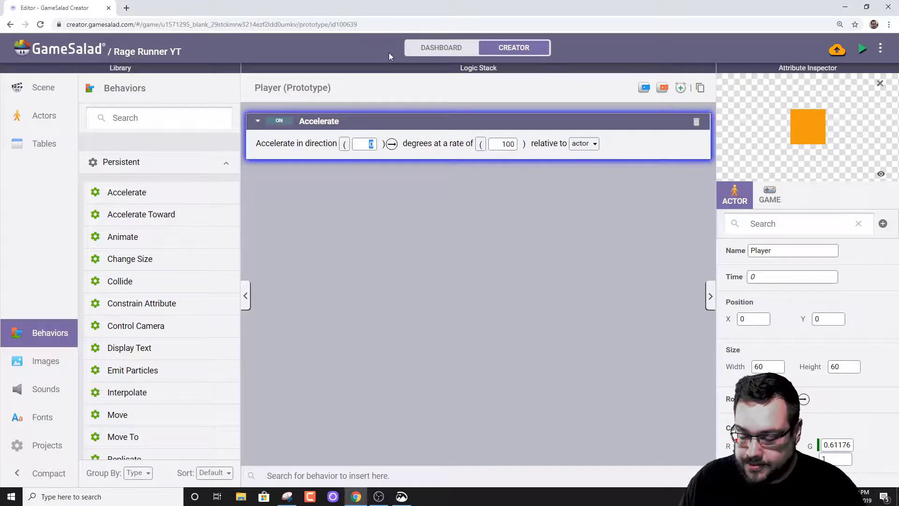
{"action": "type", "text": "270"}
{"action": "left_click", "coordinate": [407, 191]}
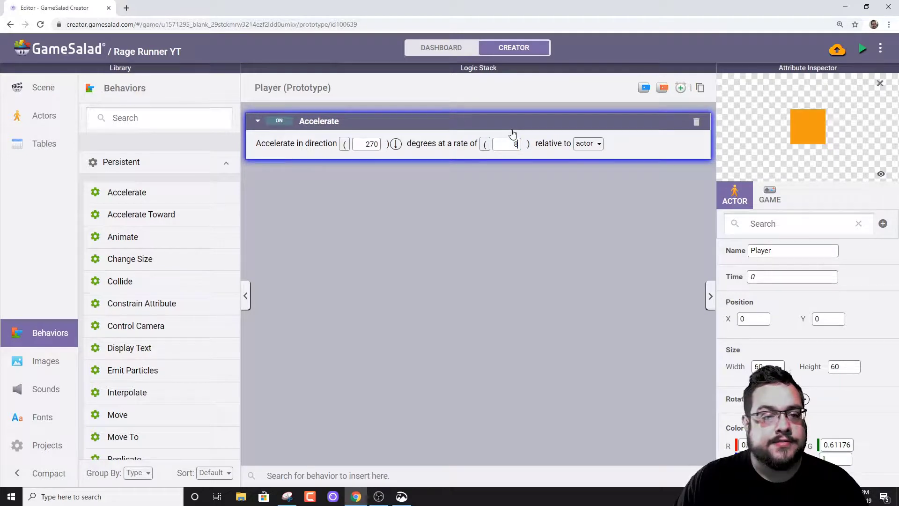
{"action": "left_click", "coordinate": [588, 143]}
{"action": "left_click", "coordinate": [600, 198]}
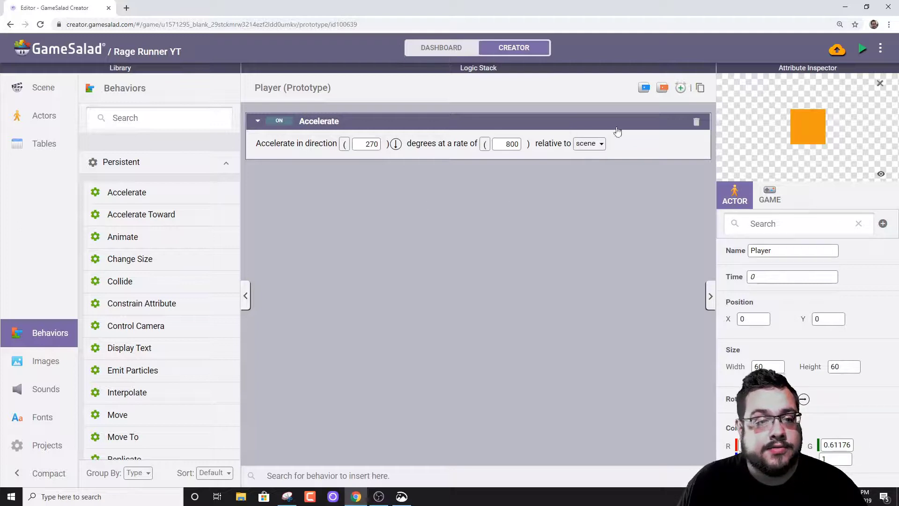
{"action": "left_click", "coordinate": [862, 49]}
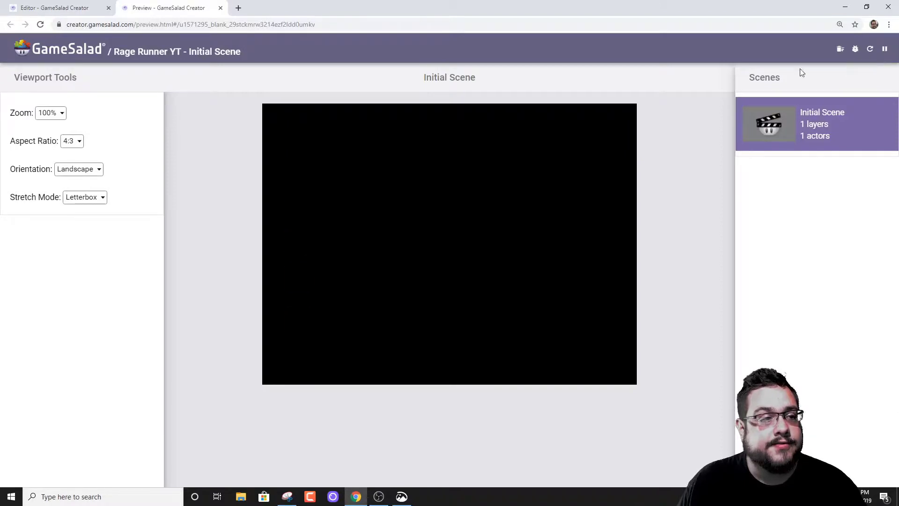
{"action": "left_click", "coordinate": [220, 8]}
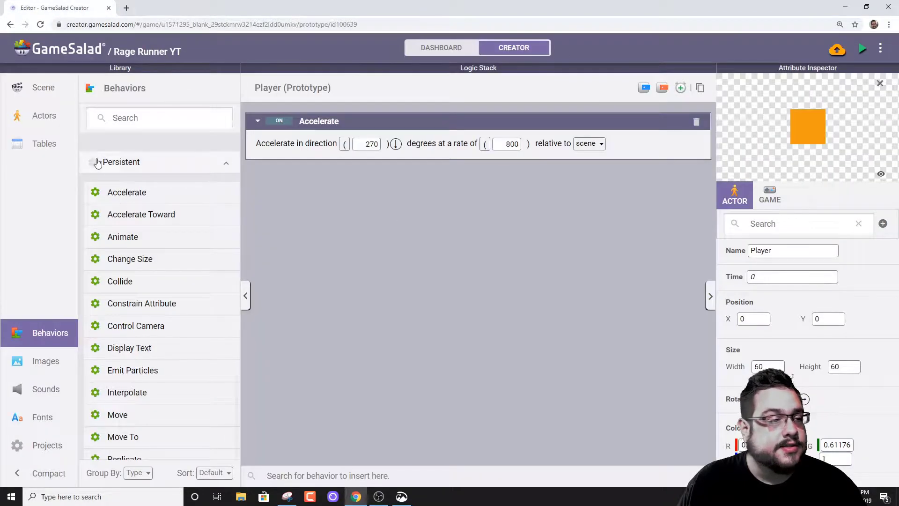
Step: Create a second actor and name it "Floor"
{"action": "left_click", "coordinate": [52, 117]}
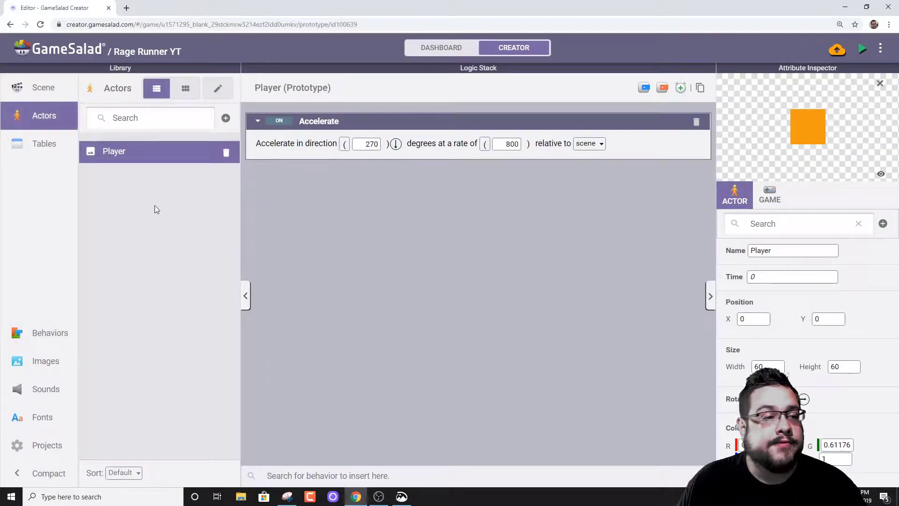
{"action": "left_click", "coordinate": [226, 118]}
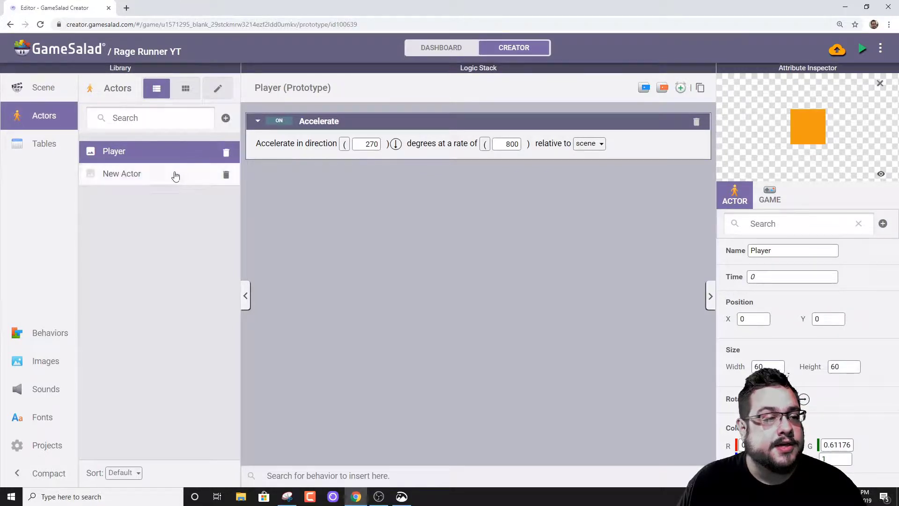
{"action": "left_click", "coordinate": [175, 176]}
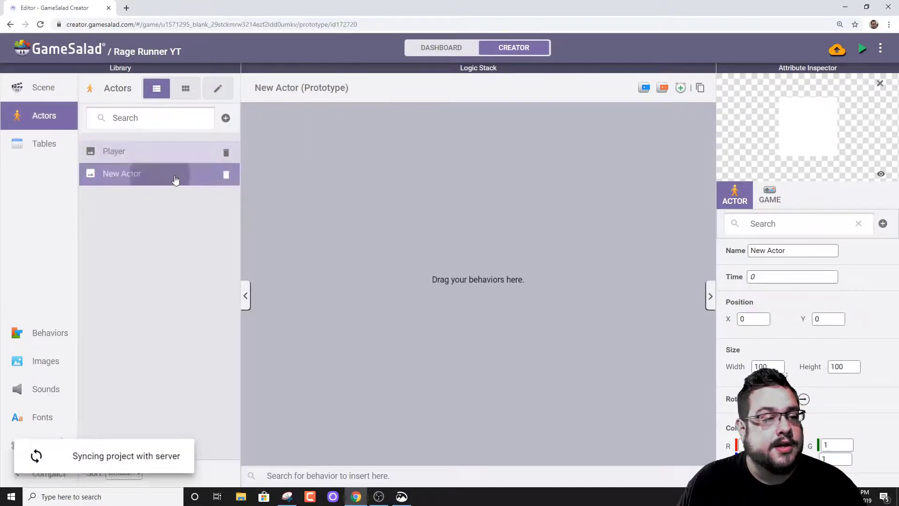
{"action": "triple_click", "coordinate": [780, 251]}
{"action": "type", "text": "Floor"}
{"action": "key", "text": "Return"}
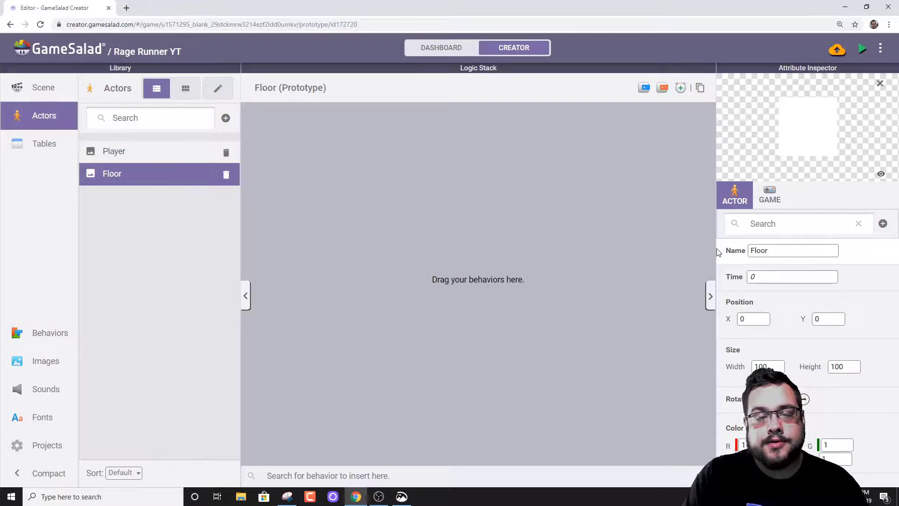
Step: Place the Floor actor low in the Initial Scene as a platform about 722 wide and 20 high
{"action": "left_click", "coordinate": [41, 88]}
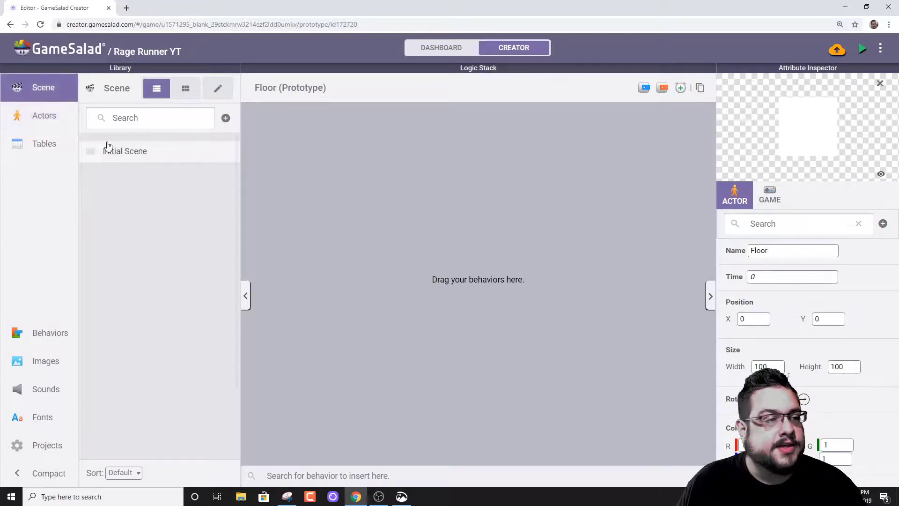
{"action": "left_click", "coordinate": [114, 150]}
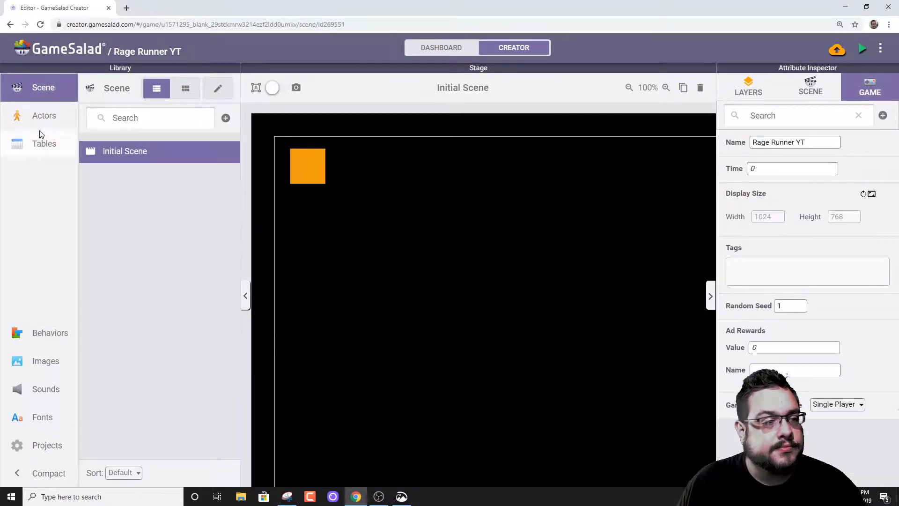
{"action": "left_click", "coordinate": [28, 120]}
{"action": "left_click_drag", "start_coordinate": [114, 175], "coordinate": [703, 471]}
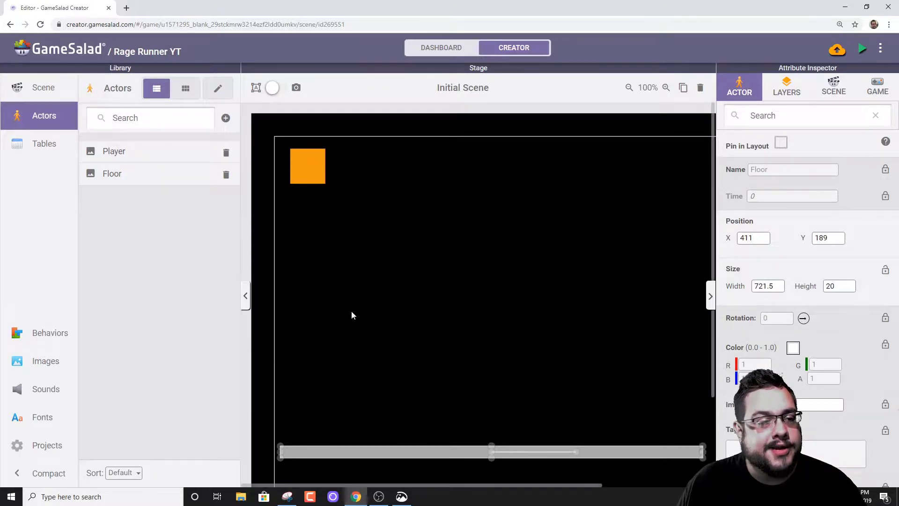
Step: Add a Collide behavior to the Player for actors of type Floor, and preview the game
{"action": "double_click", "coordinate": [128, 154]}
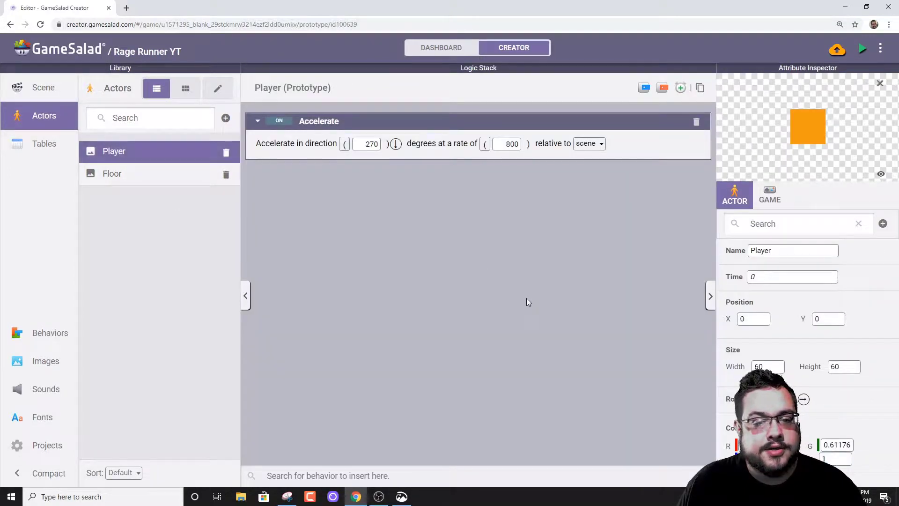
{"action": "left_click", "coordinate": [57, 335]}
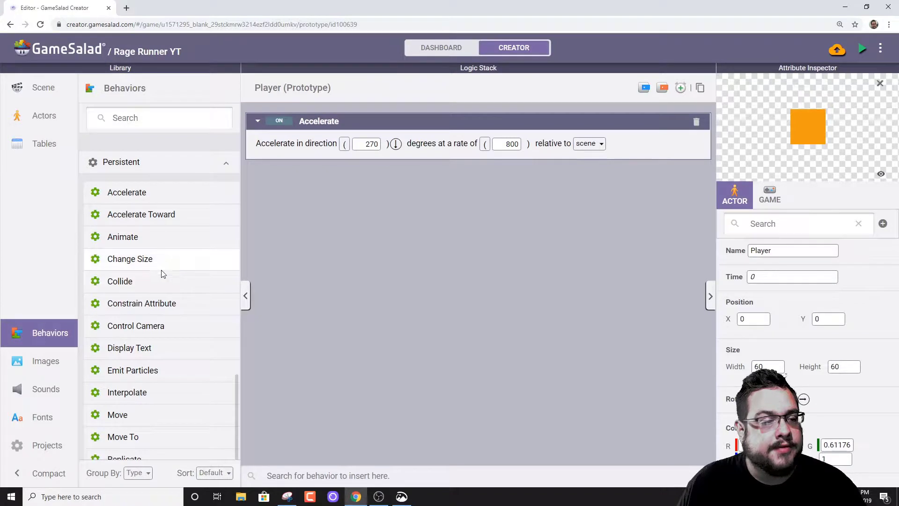
{"action": "left_click_drag", "start_coordinate": [139, 282], "coordinate": [383, 242]}
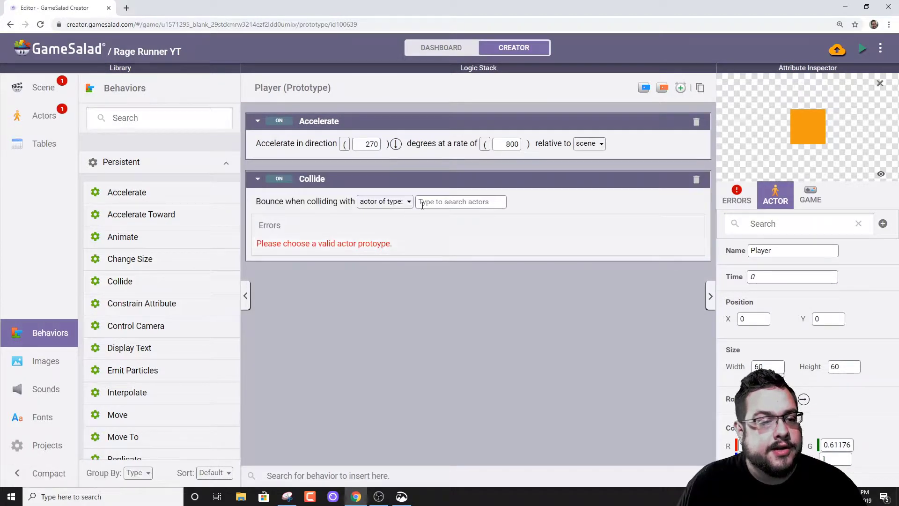
{"action": "left_click", "coordinate": [441, 202]}
{"action": "left_click", "coordinate": [434, 253]}
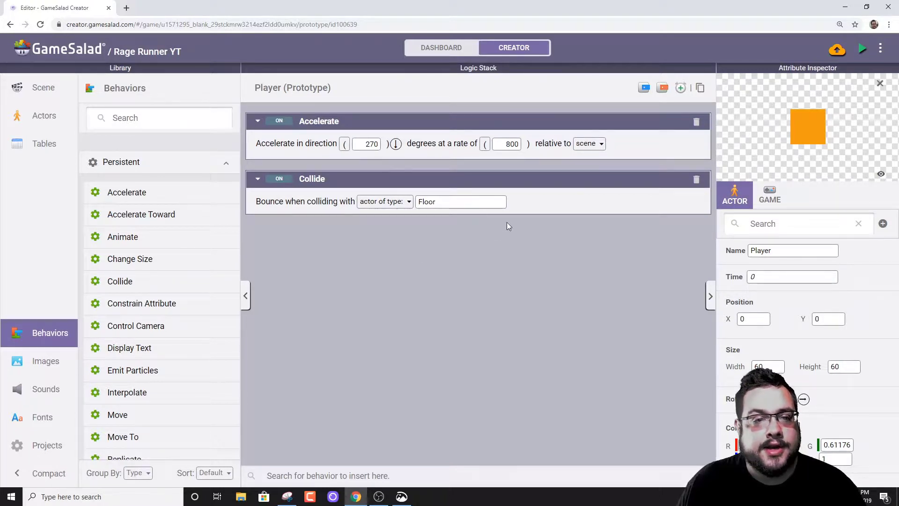
{"action": "left_click", "coordinate": [863, 50]}
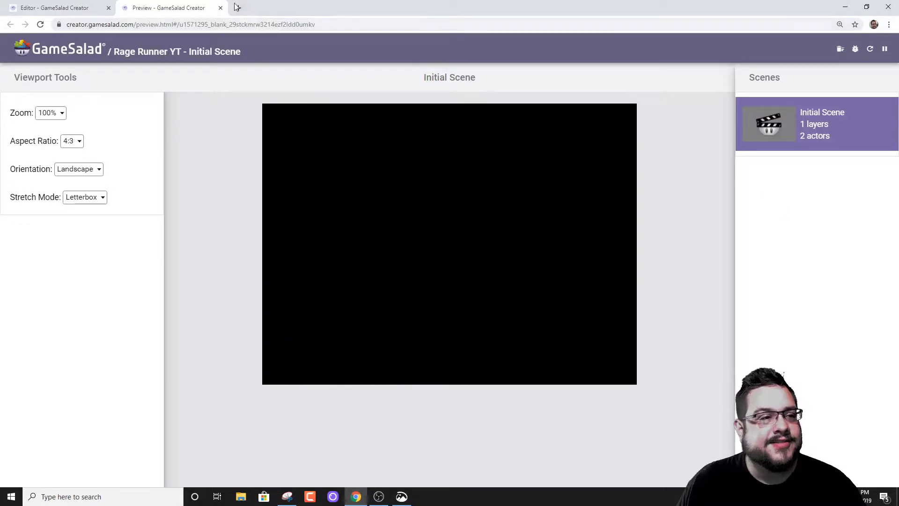
{"action": "left_click", "coordinate": [220, 8]}
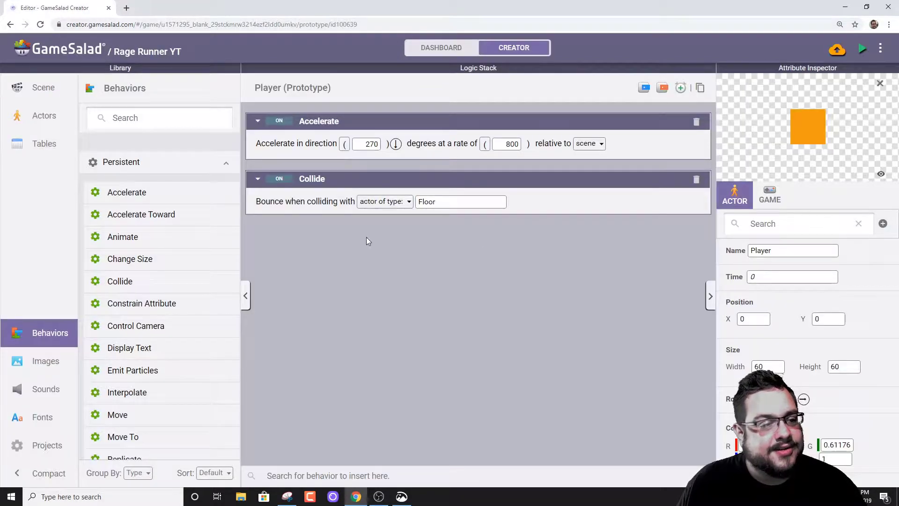
Step: Set the Floor actor's physics bounciness to 0
{"action": "left_click", "coordinate": [22, 118]}
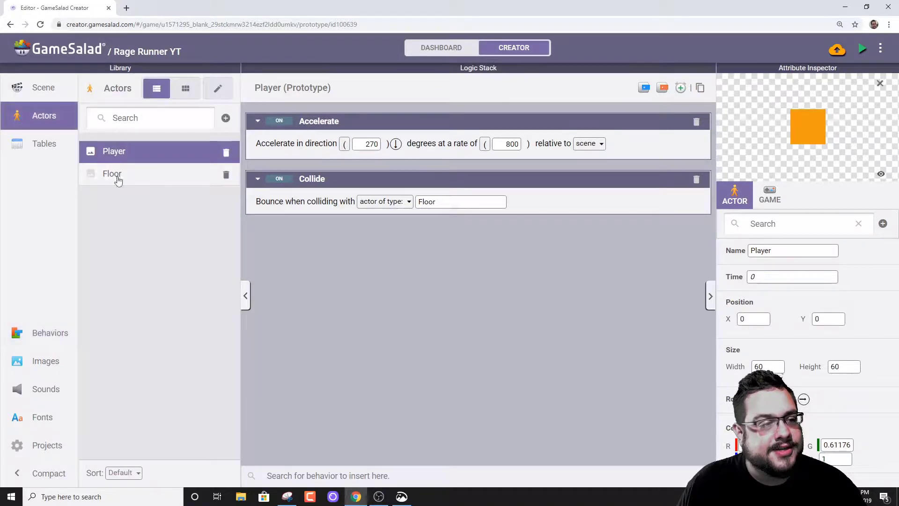
{"action": "left_click", "coordinate": [113, 174]}
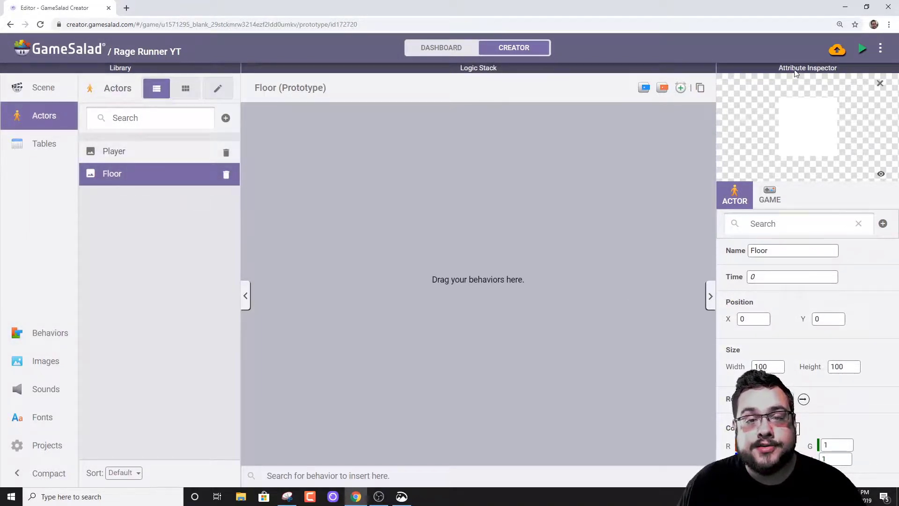
{"action": "scroll", "coordinate": [815, 375], "scroll_direction": "down", "scroll_amount": 4}
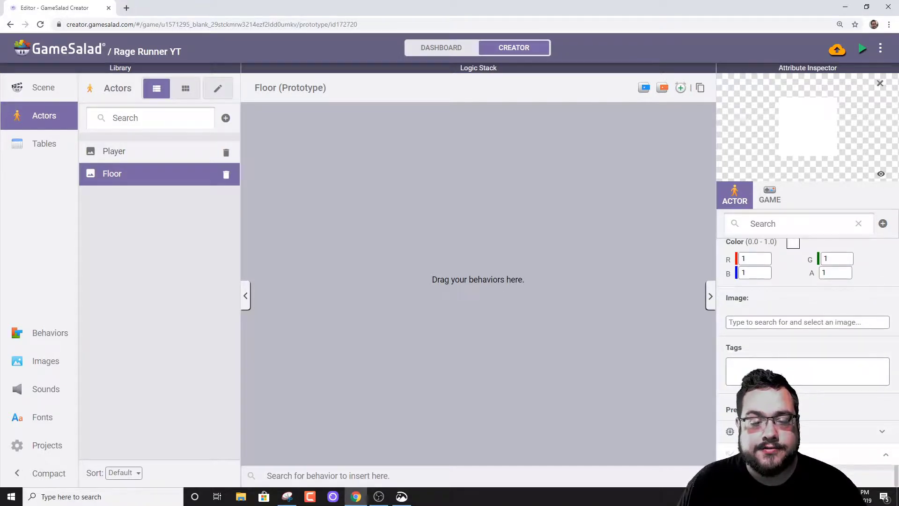
{"action": "scroll", "coordinate": [838, 407], "scroll_direction": "down", "scroll_amount": 4}
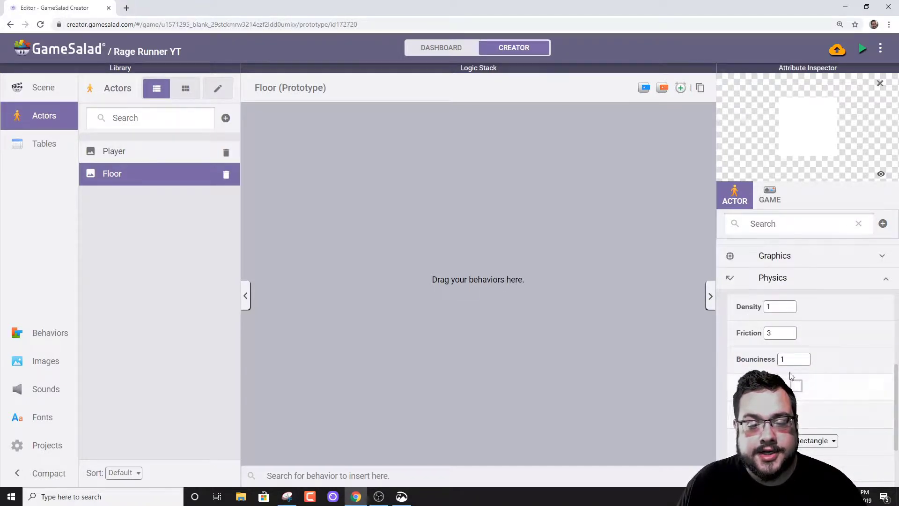
{"action": "double_click", "coordinate": [792, 359]}
{"action": "type", "text": "0"}
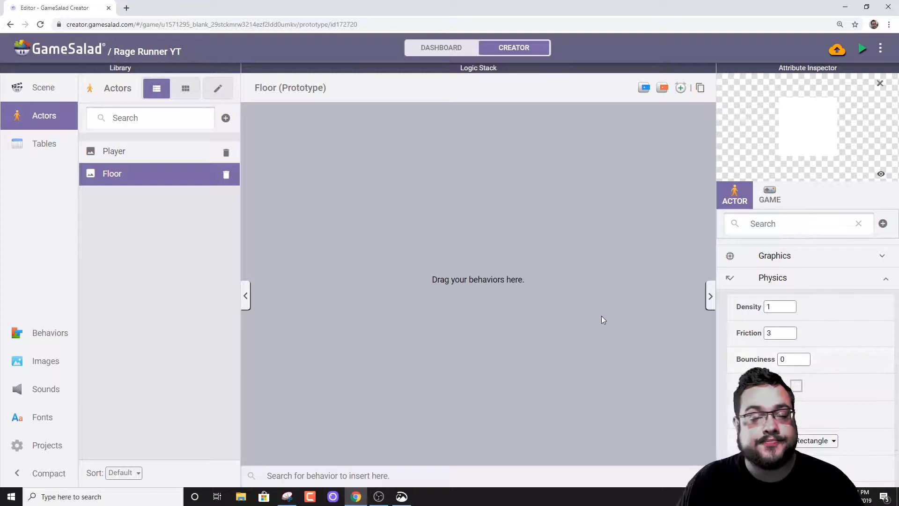
Step: Set the Player actor's physics bounciness to 0
{"action": "left_click", "coordinate": [136, 155]}
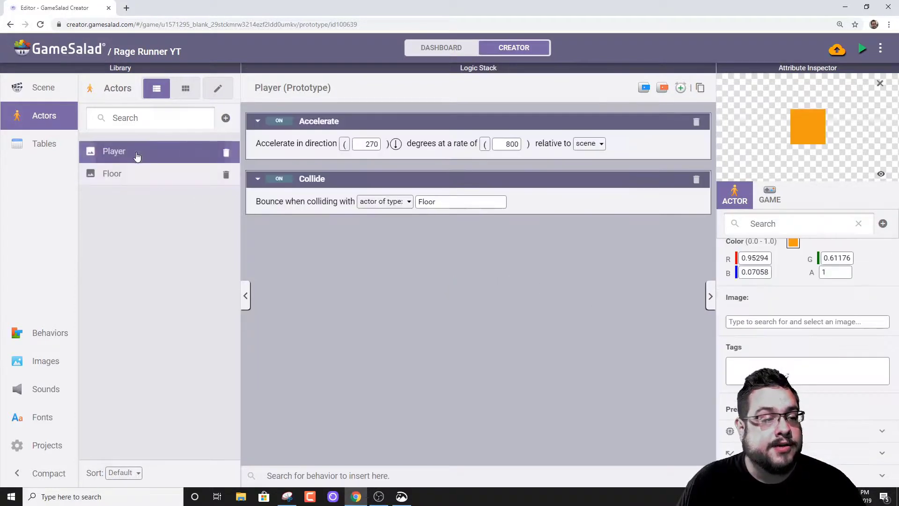
{"action": "left_click", "coordinate": [827, 449]}
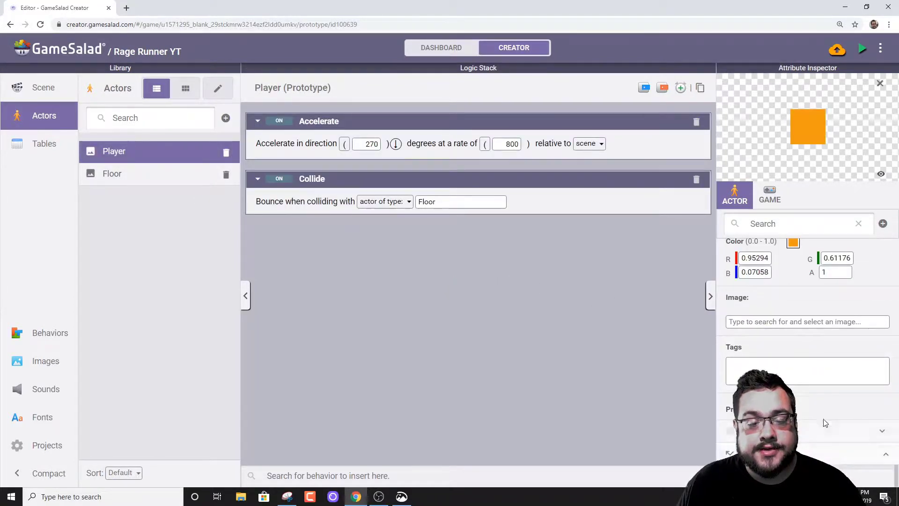
{"action": "scroll", "coordinate": [825, 423], "scroll_direction": "down", "scroll_amount": 4}
{"action": "double_click", "coordinate": [782, 248]}
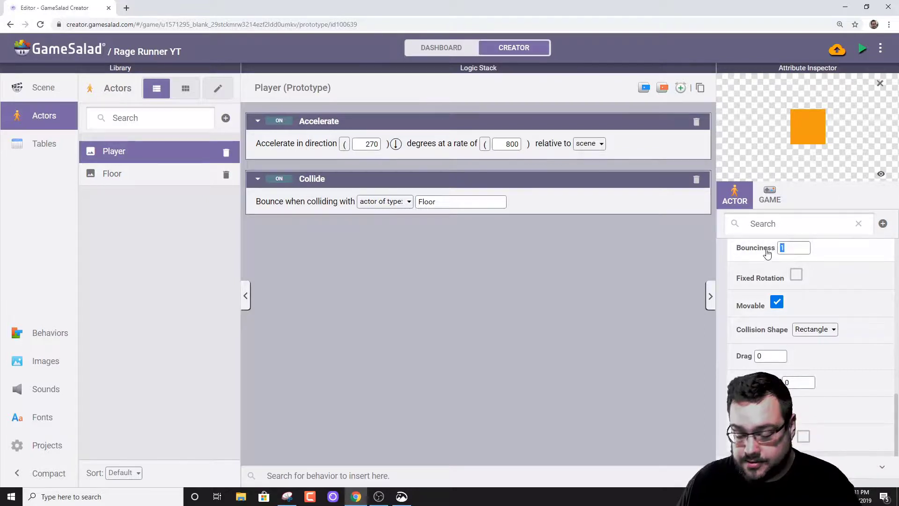
{"action": "type", "text": "0"}
Step: Check the Floor actor's physics bounciness and preview how the Player lands on the platform
{"action": "left_click", "coordinate": [133, 176]}
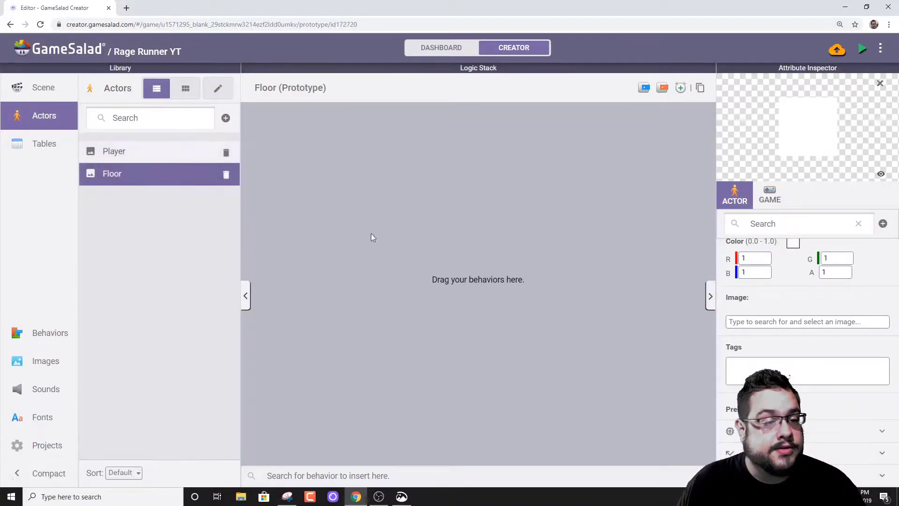
{"action": "left_click", "coordinate": [816, 452]}
{"action": "scroll", "coordinate": [828, 434], "scroll_direction": "down", "scroll_amount": 3}
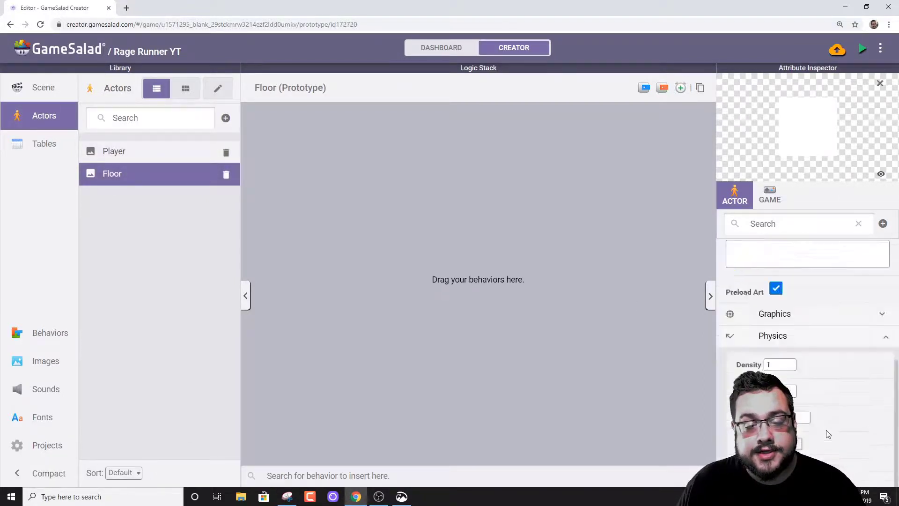
{"action": "scroll", "coordinate": [828, 435], "scroll_direction": "down", "scroll_amount": 1}
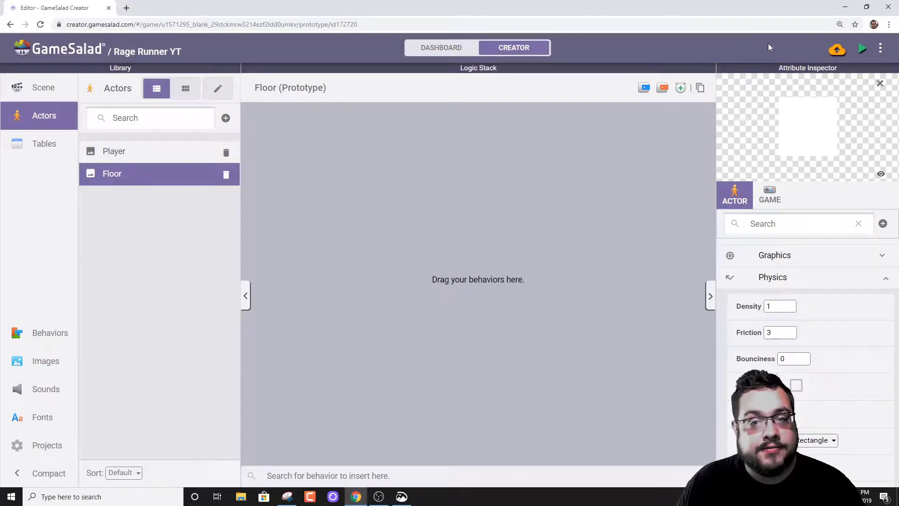
{"action": "left_click", "coordinate": [863, 49]}
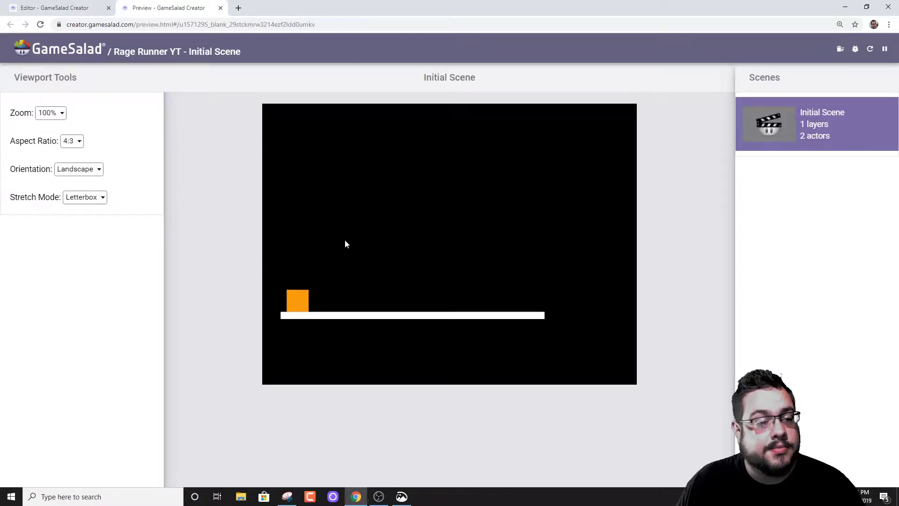
{"action": "left_click", "coordinate": [54, 7]}
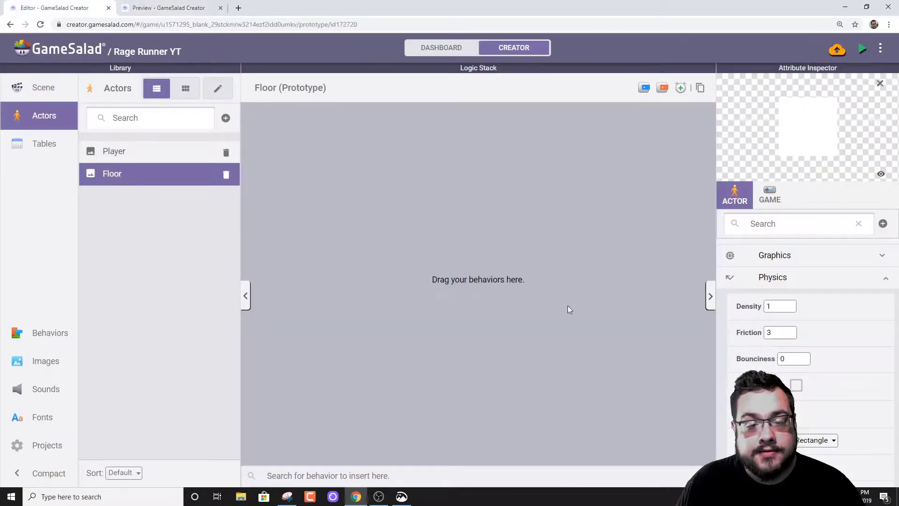
Step: Preview the game with the Floor's bounciness set to 1, and return the bounciness to 0
{"action": "left_click", "coordinate": [794, 359]}
{"action": "type", "text": "1"}
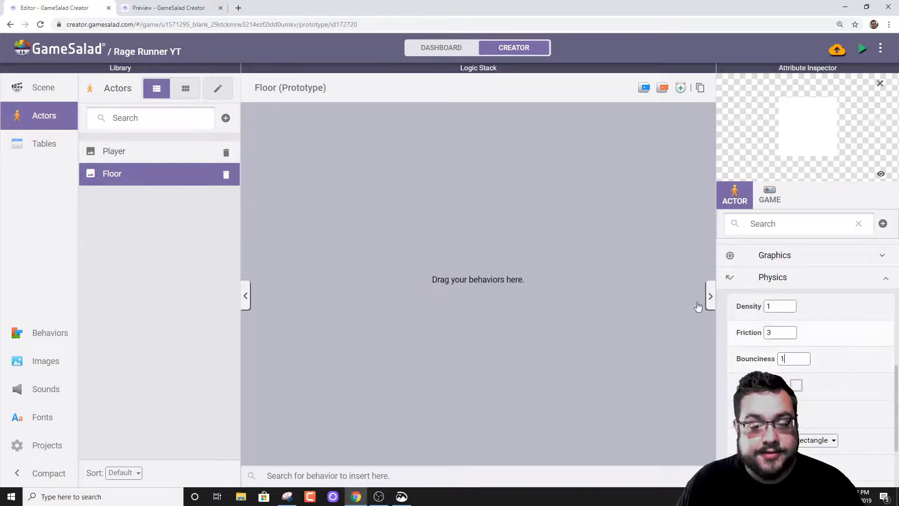
{"action": "left_click", "coordinate": [863, 50]}
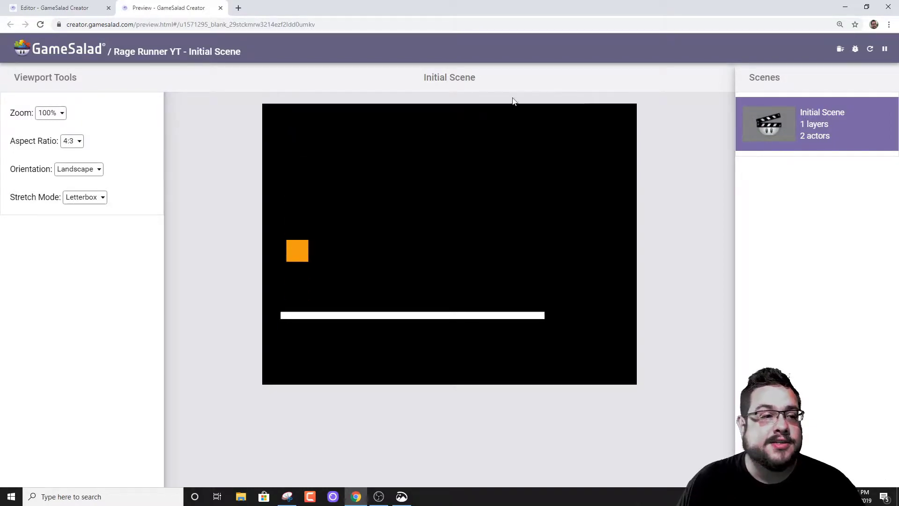
{"action": "left_click", "coordinate": [221, 9]}
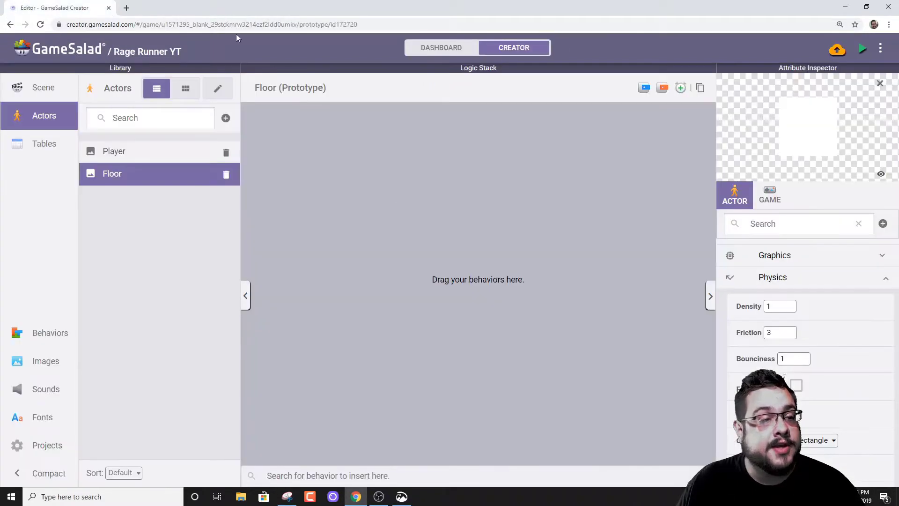
{"action": "key", "text": "BackSpace"}
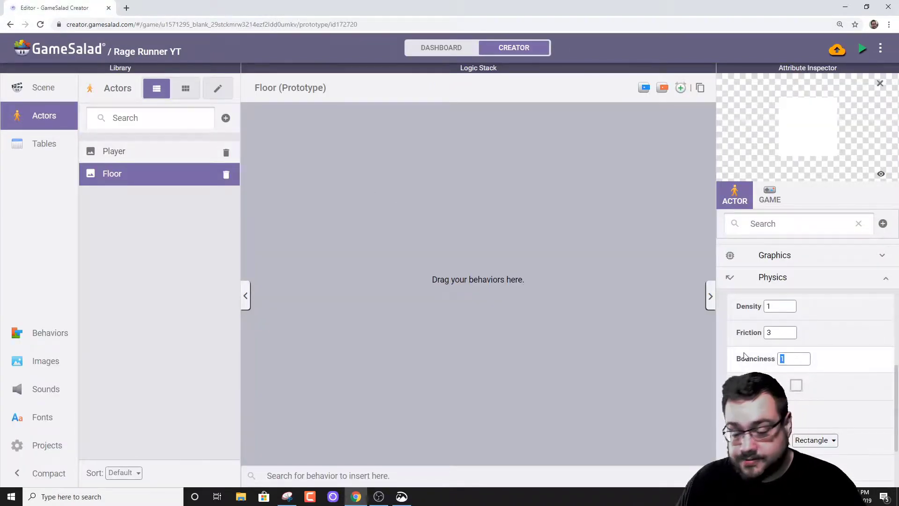
{"action": "type", "text": "0"}
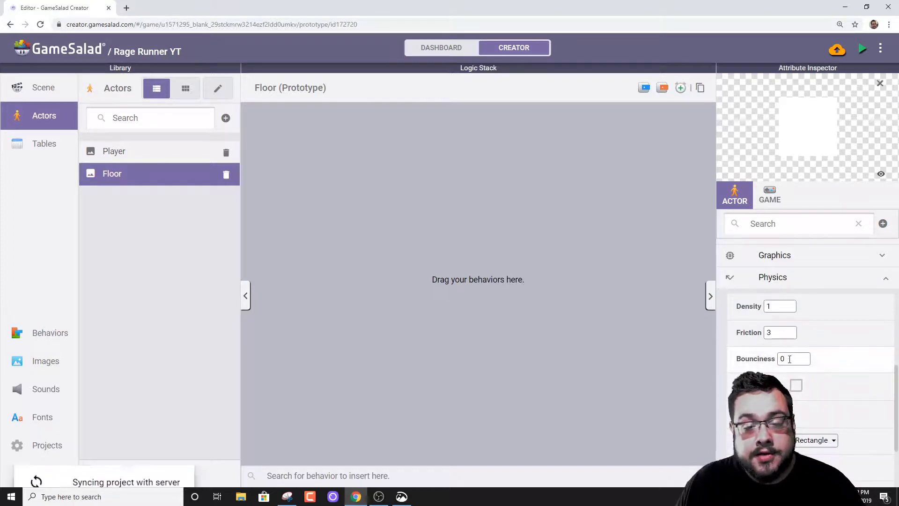
Step: Preview the game with the Floor's bounciness set to 0.2, and reset the bounciness to 0
{"action": "double_click", "coordinate": [780, 359]}
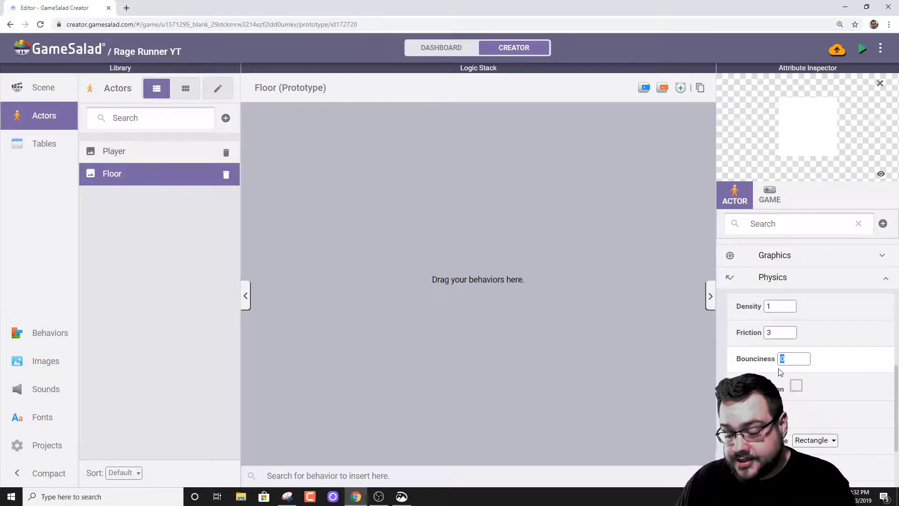
{"action": "type", "text": ".2"}
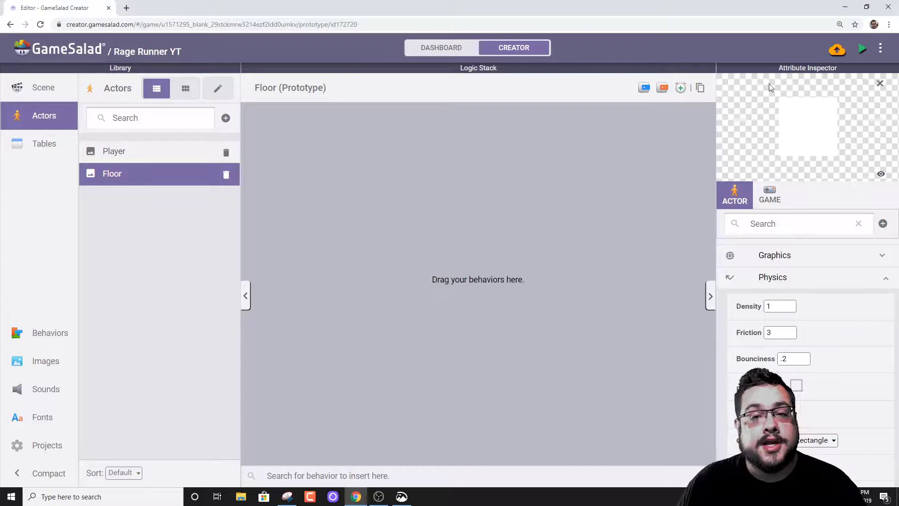
{"action": "left_click", "coordinate": [863, 49]}
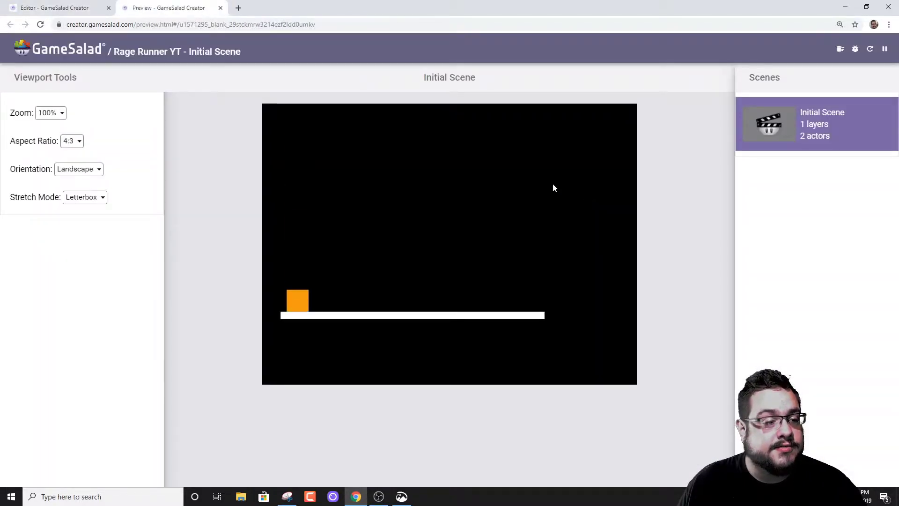
{"action": "left_click", "coordinate": [55, 8]}
{"action": "left_click", "coordinate": [757, 360]}
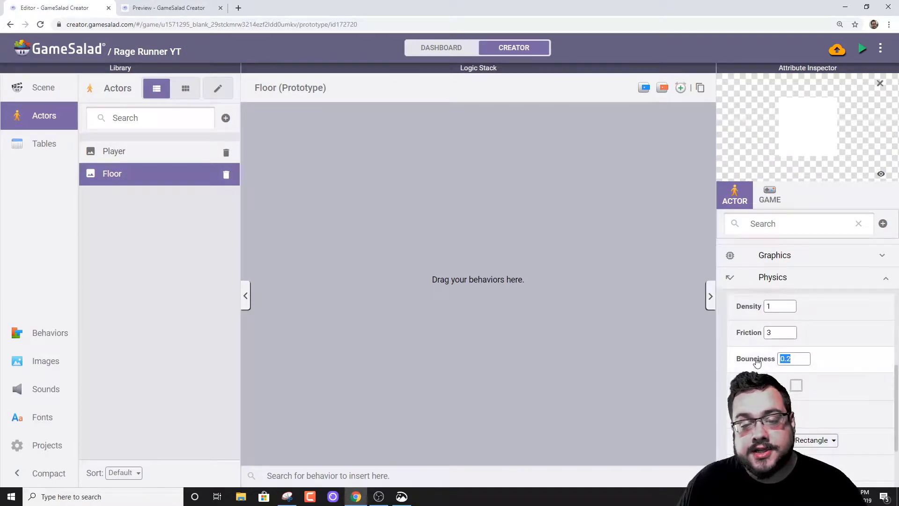
{"action": "type", "text": "0"}
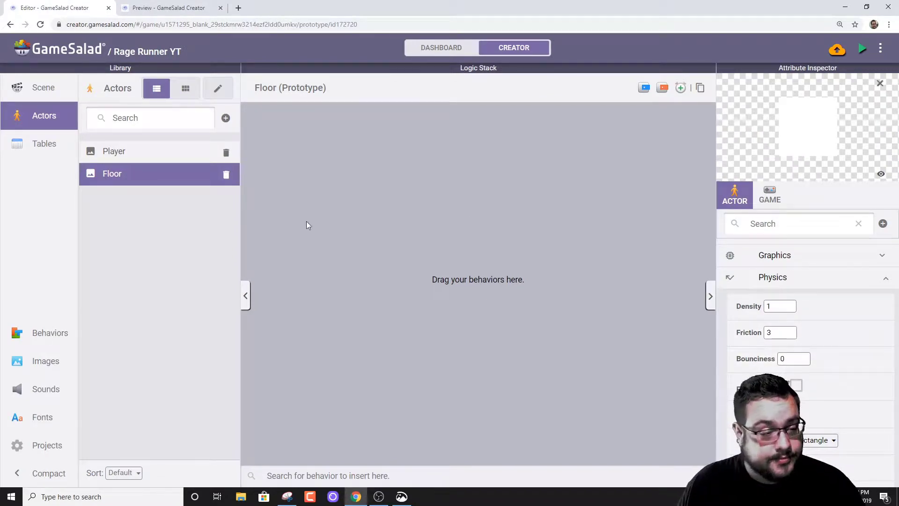
Step: Add a rule to the Player actor that triggers when the keyboard key space is pressed
{"action": "left_click", "coordinate": [161, 154]}
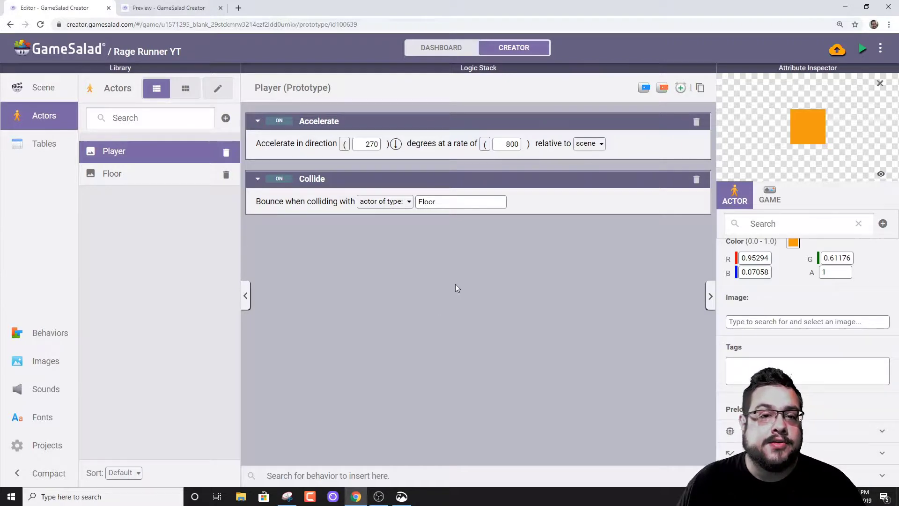
{"action": "left_click", "coordinate": [644, 89]}
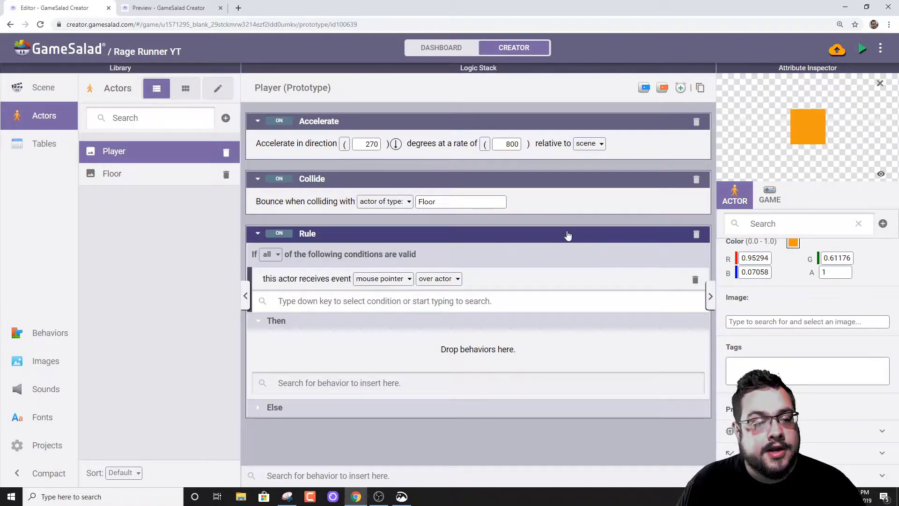
{"action": "left_click", "coordinate": [388, 284]}
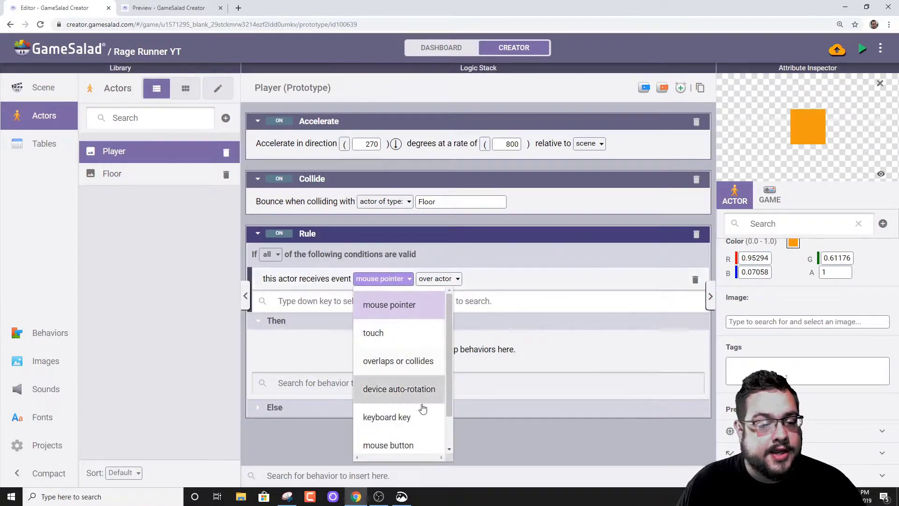
{"action": "left_click", "coordinate": [418, 425]}
{"action": "left_click", "coordinate": [454, 279]}
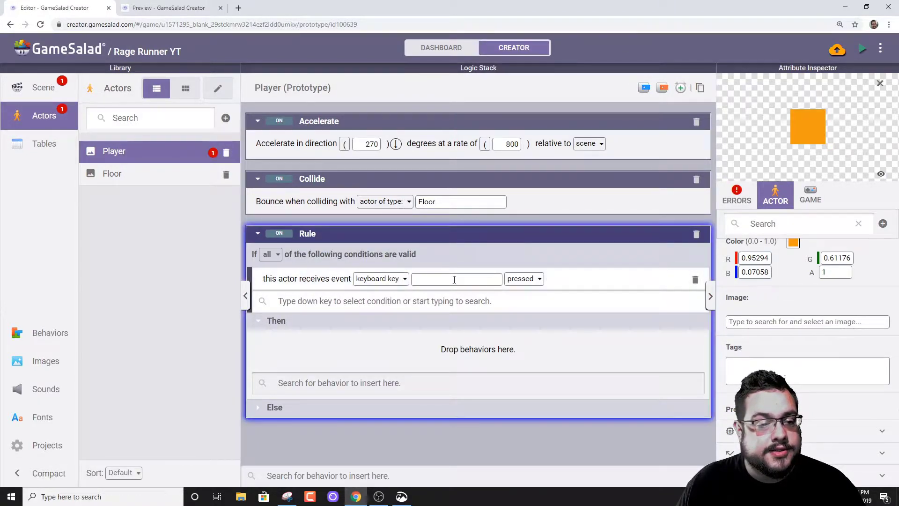
{"action": "key", "text": "space"}
{"action": "left_click", "coordinate": [458, 446]}
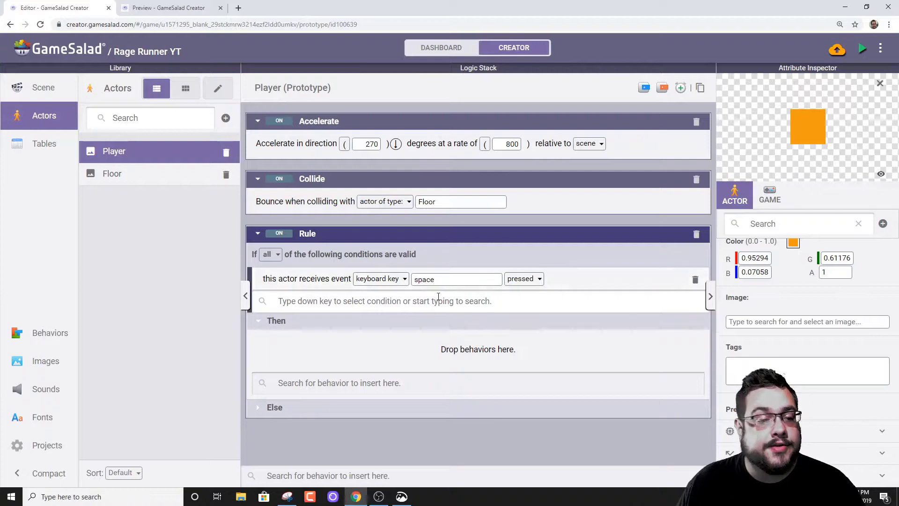
Step: Insert a Change Attribute behavior into the Then section of the Player's space key rule
{"action": "left_click", "coordinate": [393, 368]}
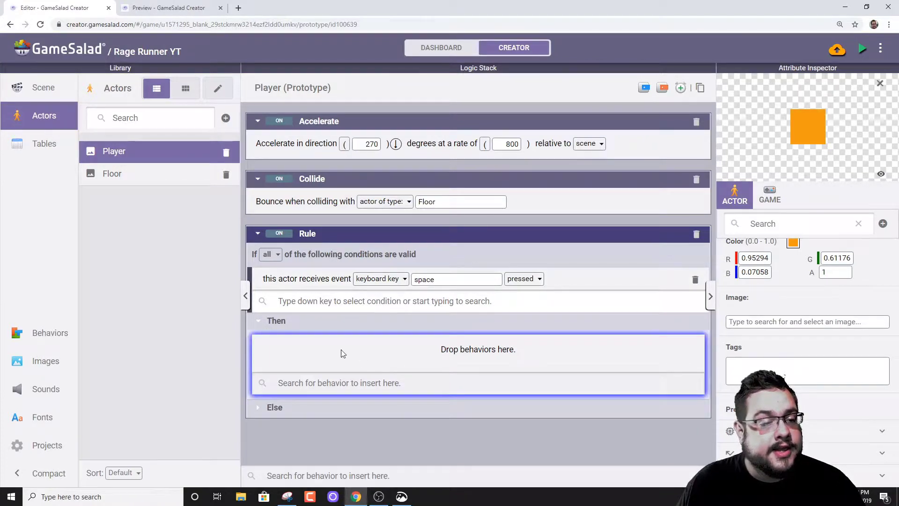
{"action": "left_click", "coordinate": [65, 336]}
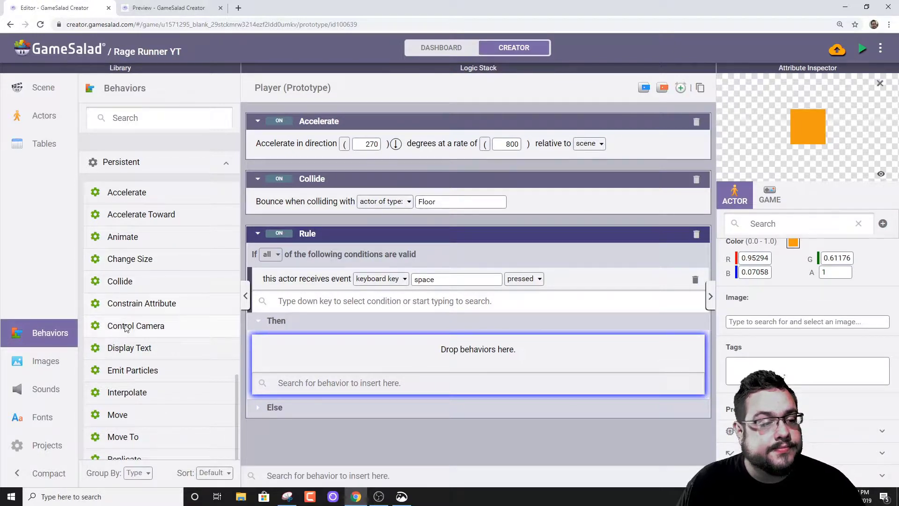
{"action": "scroll", "coordinate": [142, 309], "scroll_direction": "up", "scroll_amount": 15}
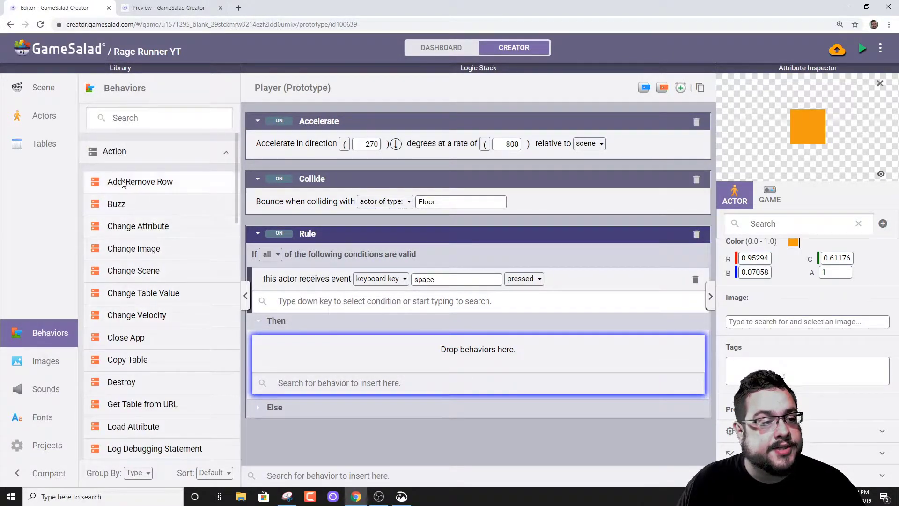
{"action": "left_click_drag", "start_coordinate": [112, 229], "coordinate": [453, 344]}
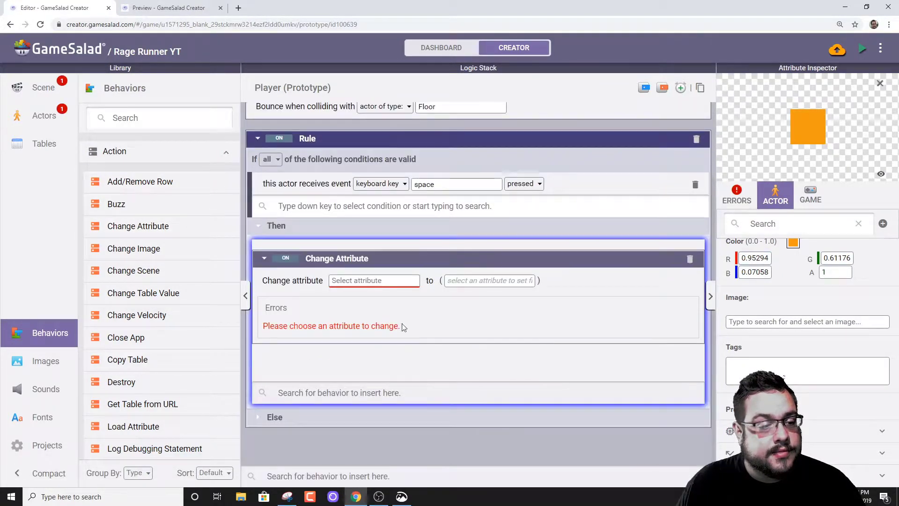
Step: Make the Change Attribute behavior set self.aspects.motion.linearVelocity.y to 500
{"action": "left_click", "coordinate": [356, 280]}
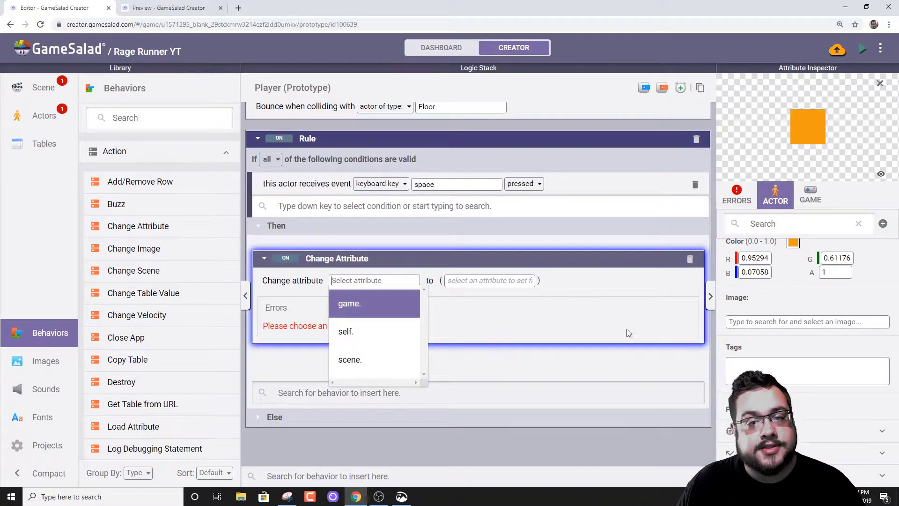
{"action": "left_click", "coordinate": [357, 337]}
{"action": "scroll", "coordinate": [372, 340], "scroll_direction": "down", "scroll_amount": 3}
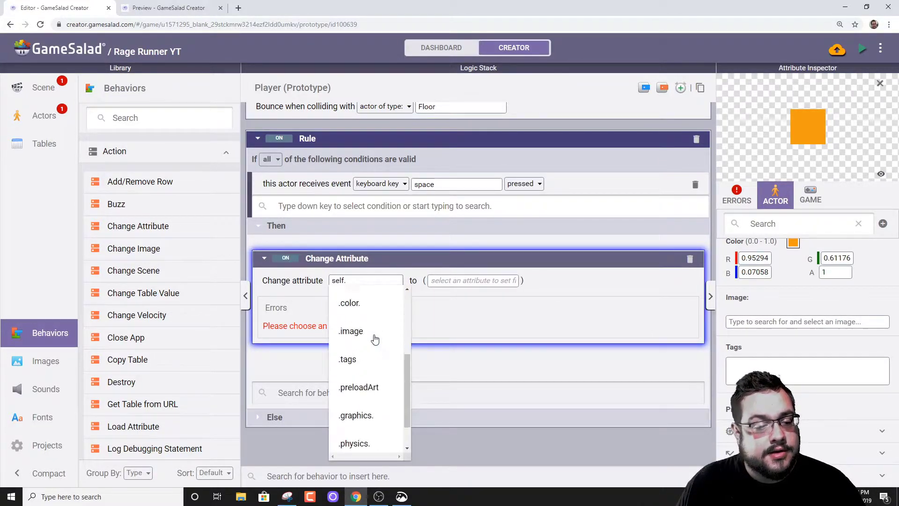
{"action": "left_click", "coordinate": [353, 435]}
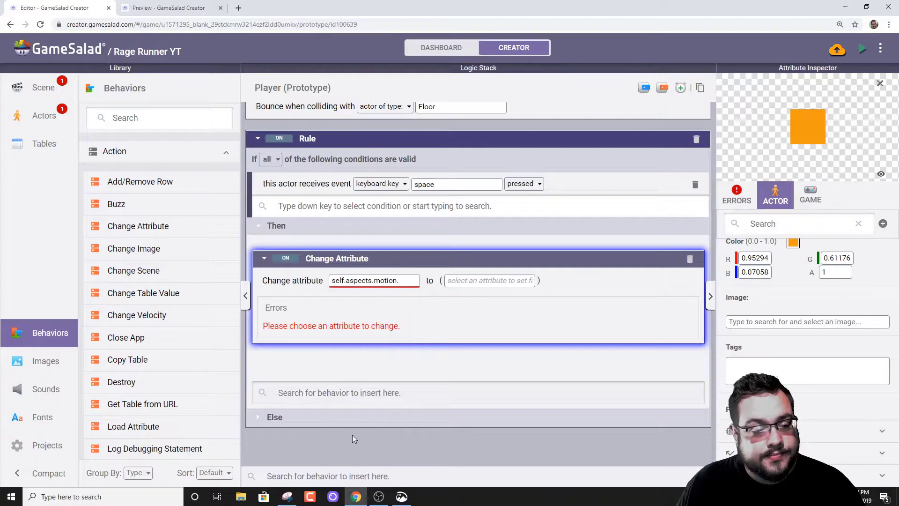
{"action": "left_click", "coordinate": [382, 307]}
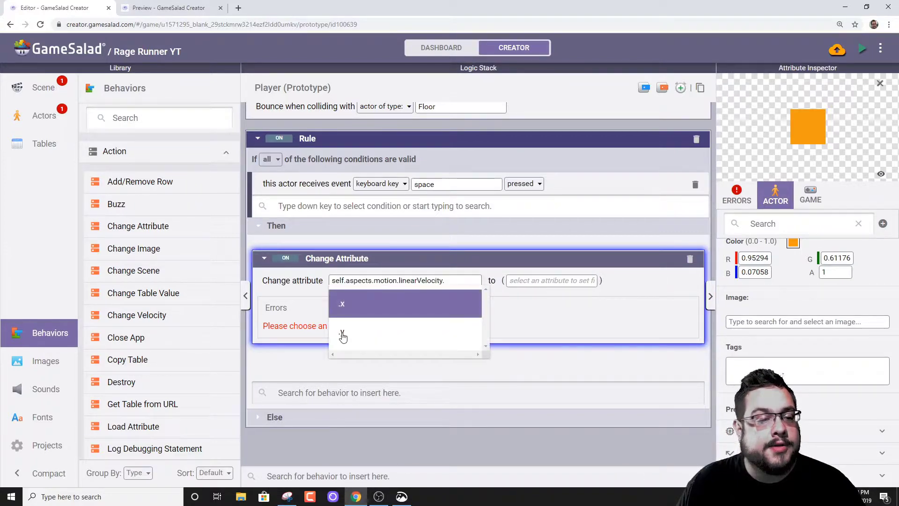
{"action": "left_click", "coordinate": [343, 335]}
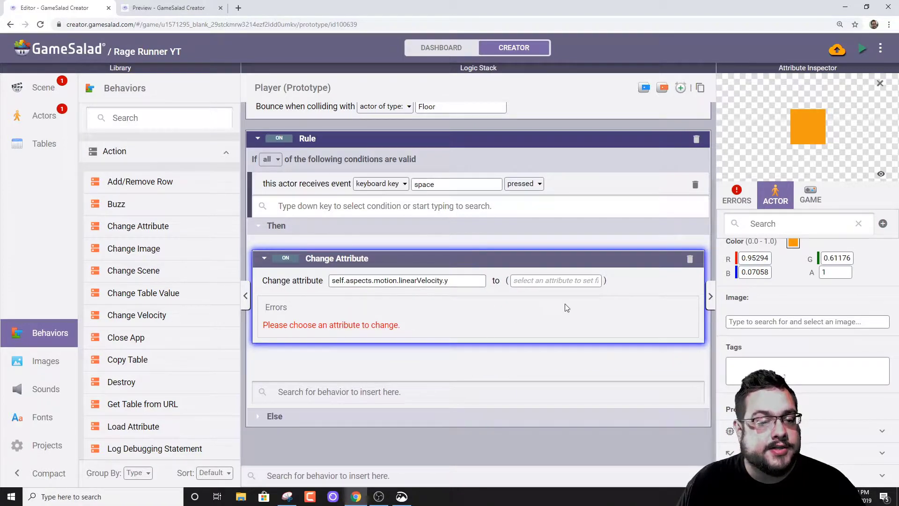
{"action": "left_click", "coordinate": [557, 280]}
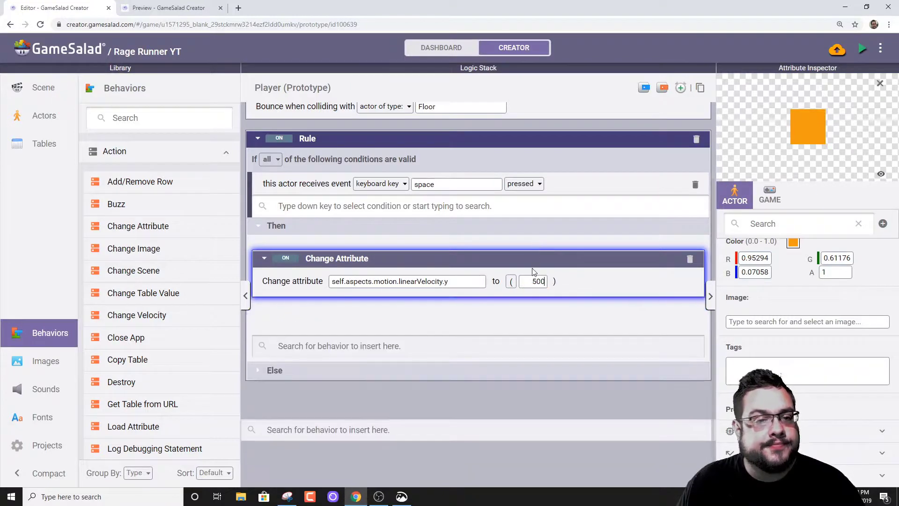
Step: Preview the game, make the Player jump repeatedly, including in mid-air, and return to the editor
{"action": "left_click", "coordinate": [863, 49]}
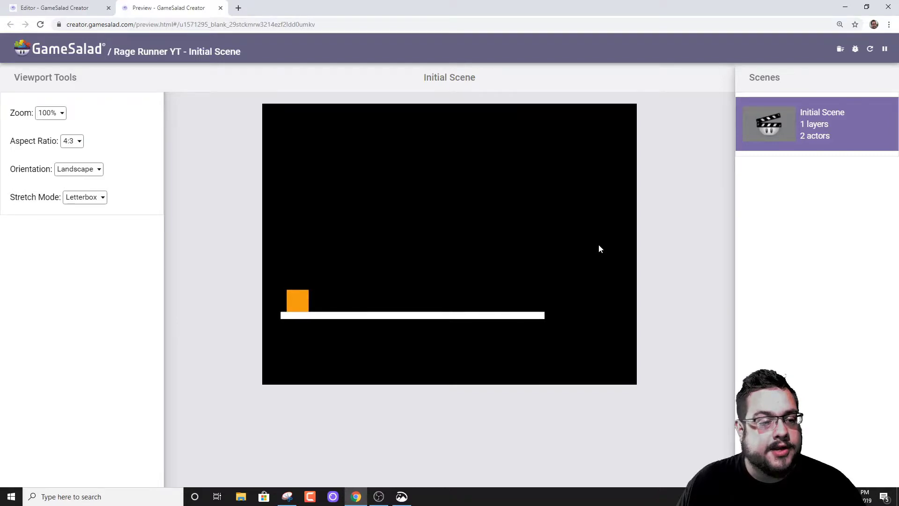
{"action": "key", "text": "space"}
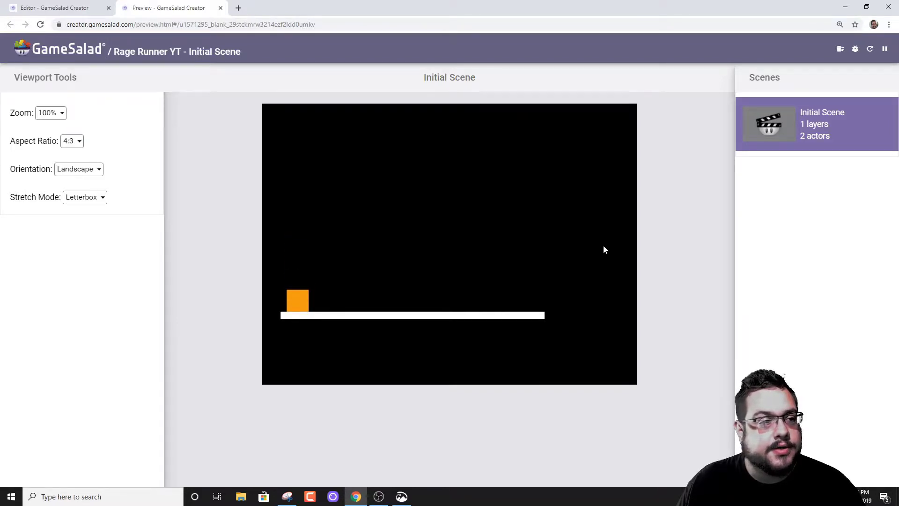
{"action": "key", "text": "space"}
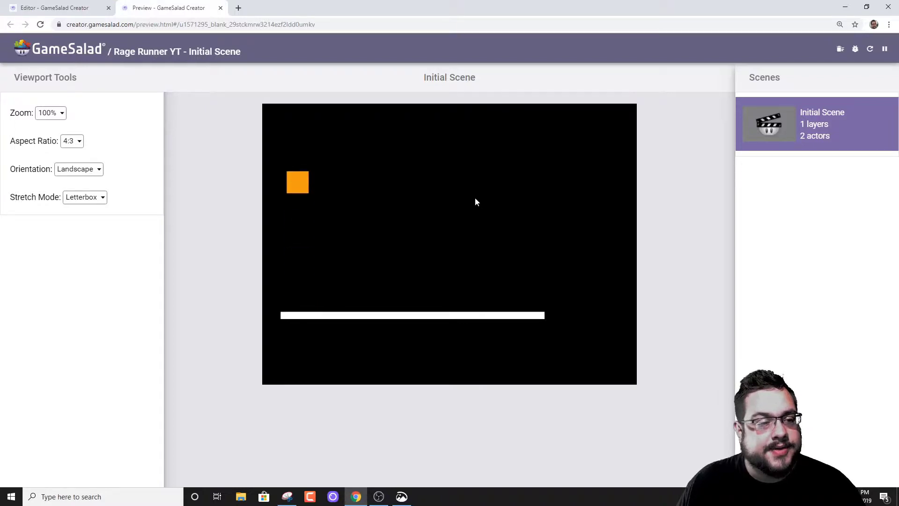
{"action": "key", "text": "space"}
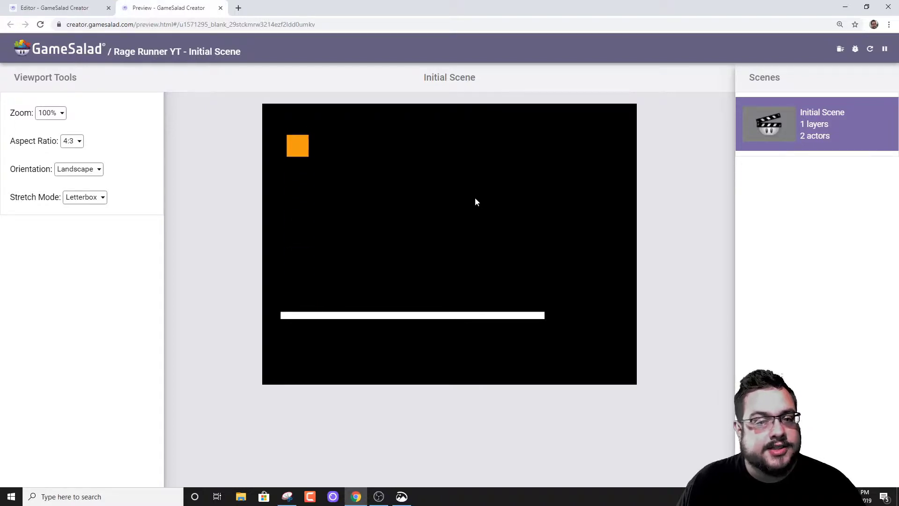
{"action": "key", "text": "space"}
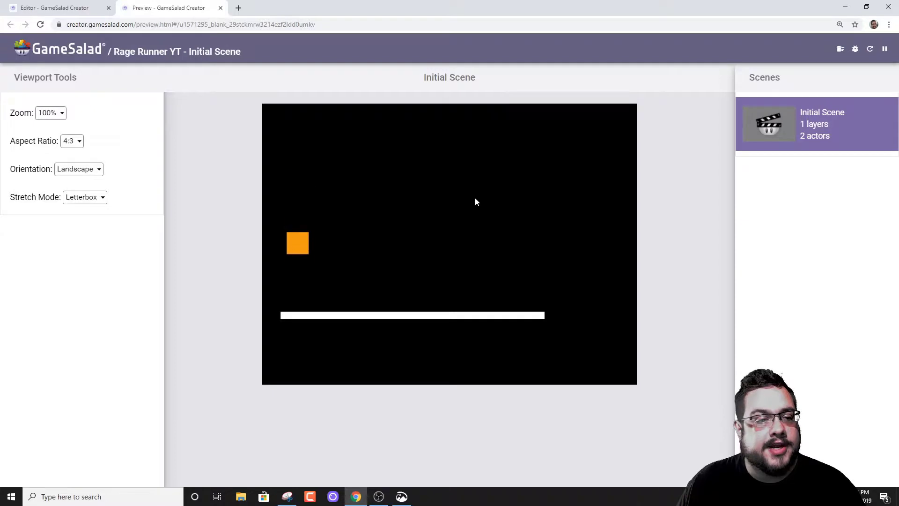
{"action": "key", "text": "space"}
{"action": "key", "text": "space"}
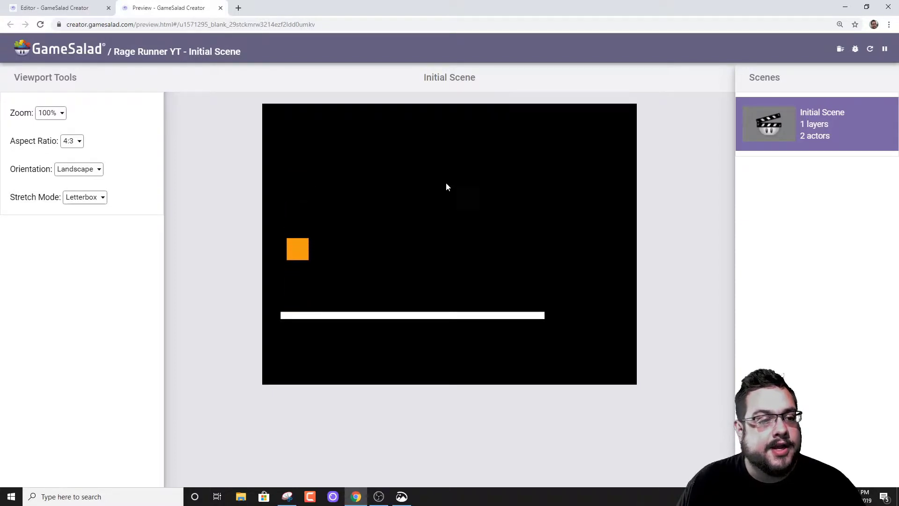
{"action": "key", "text": "ctrl+shift+Tab"}
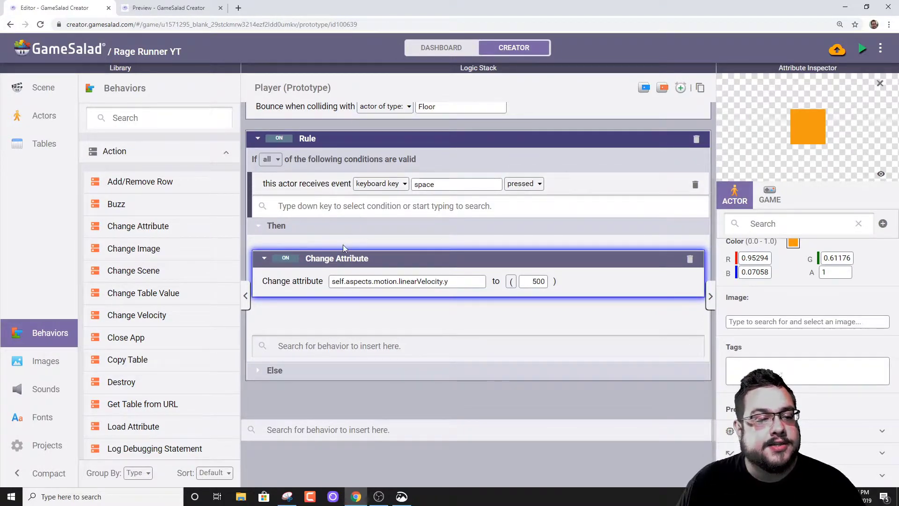
Step: Add a second condition to the jump rule requiring that the Player overlaps or collides with an actor of type Floor
{"action": "left_click", "coordinate": [458, 206]}
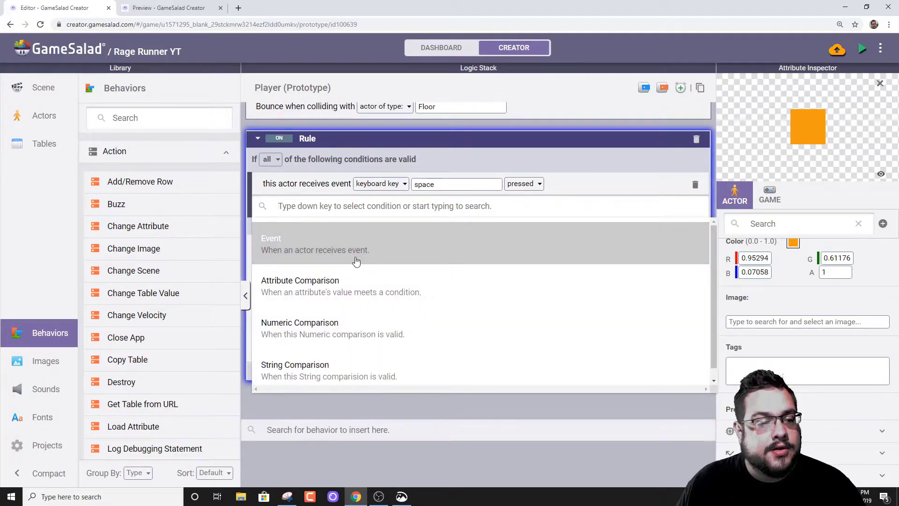
{"action": "left_click", "coordinate": [285, 250]}
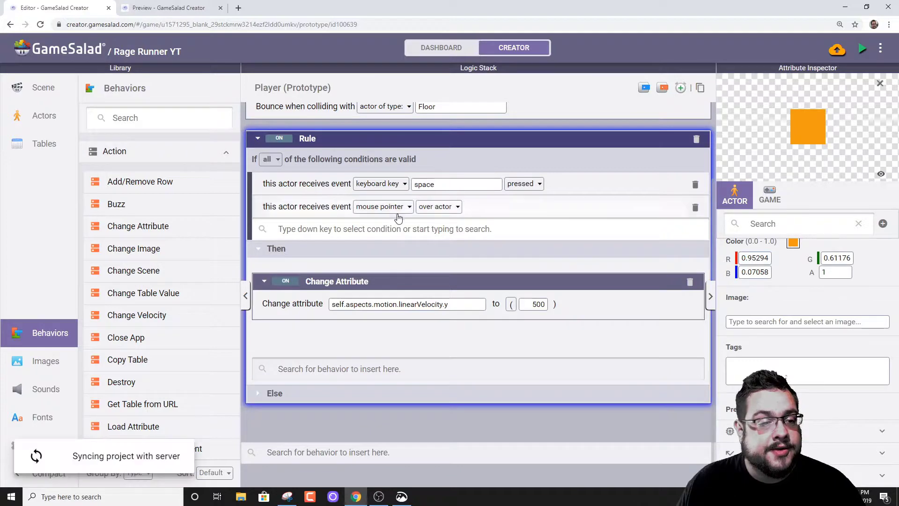
{"action": "left_click", "coordinate": [383, 207]}
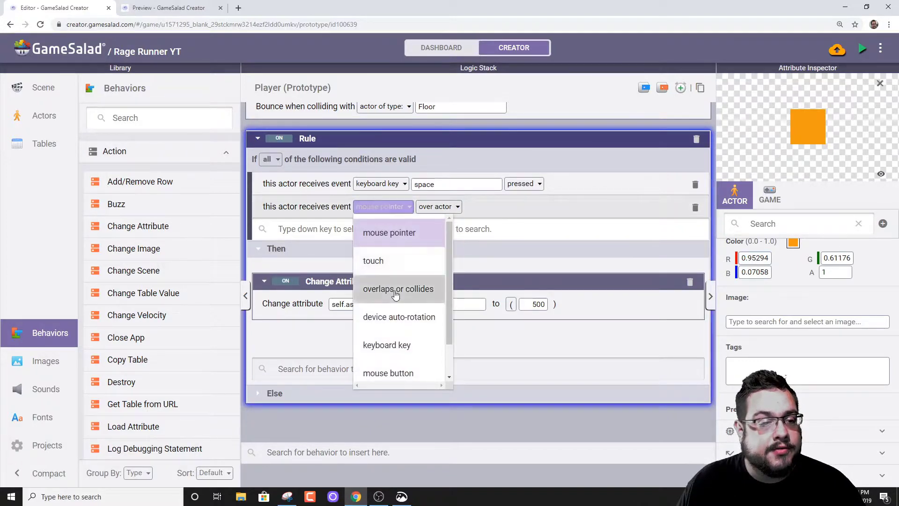
{"action": "left_click", "coordinate": [396, 289]}
{"action": "left_click", "coordinate": [501, 207]}
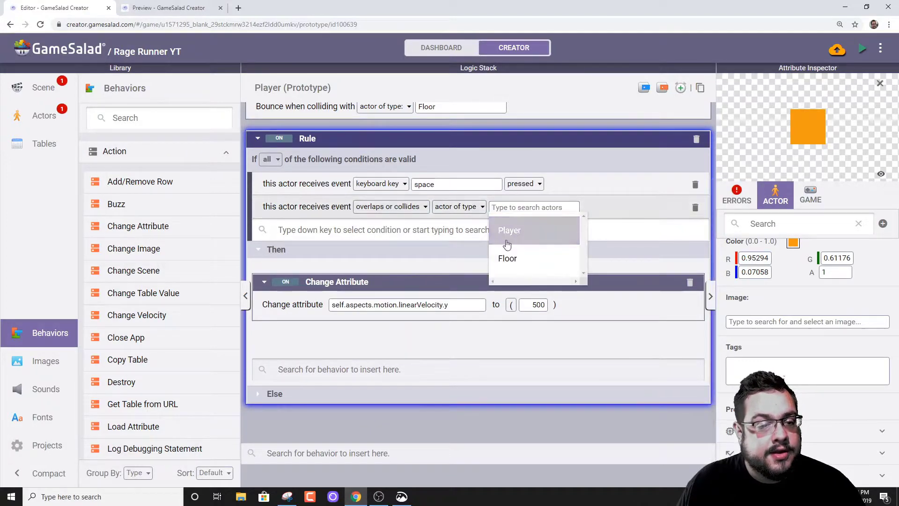
{"action": "left_click", "coordinate": [511, 266]}
Step: Preview the game to test jumping with the Floor contact condition, and close the preview
{"action": "left_click", "coordinate": [862, 49]}
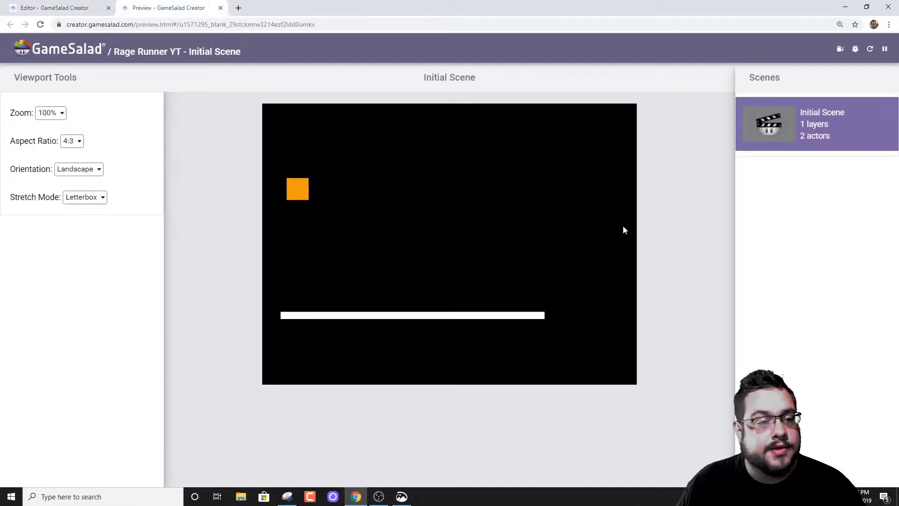
{"action": "key", "text": "space"}
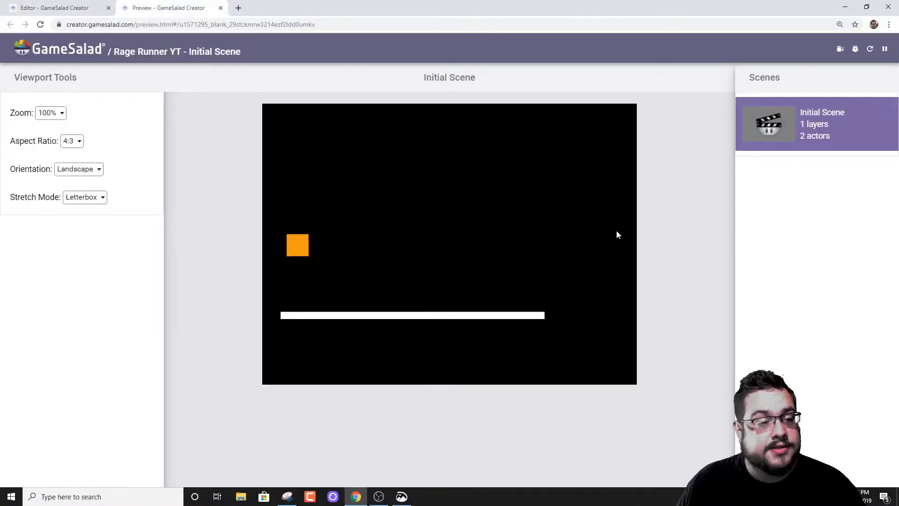
{"action": "key", "text": "space"}
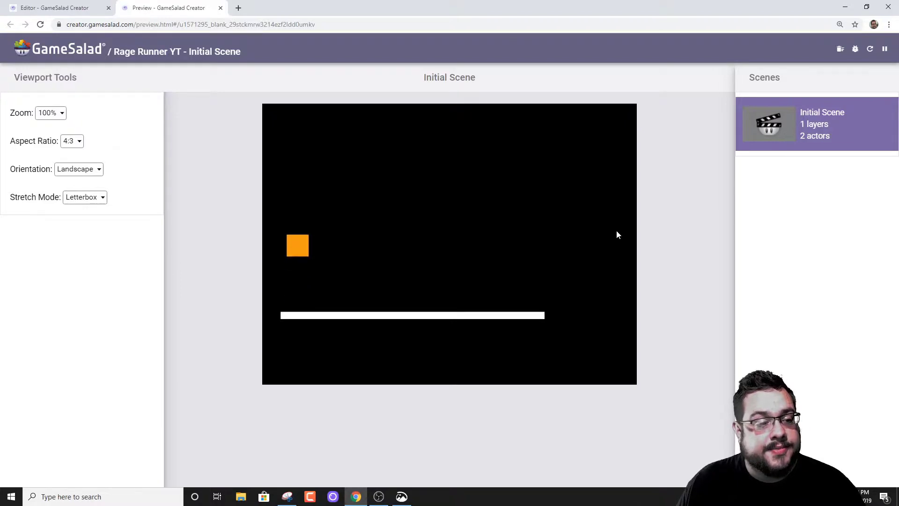
{"action": "key", "text": "space"}
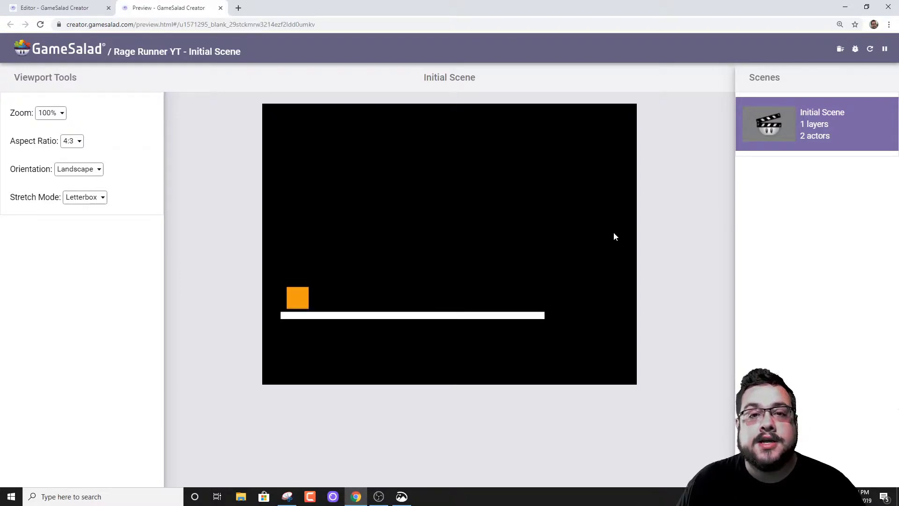
{"action": "key", "text": "space"}
{"action": "key", "text": "space"}
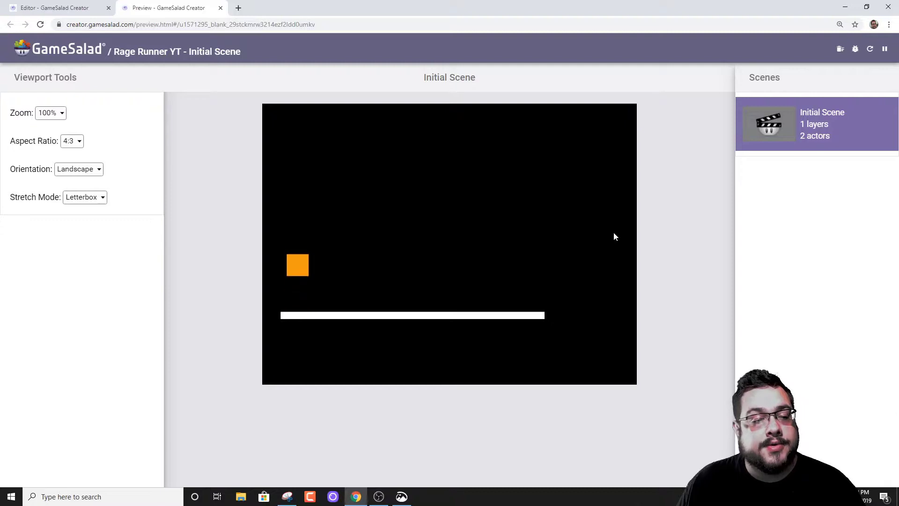
{"action": "key", "text": "space"}
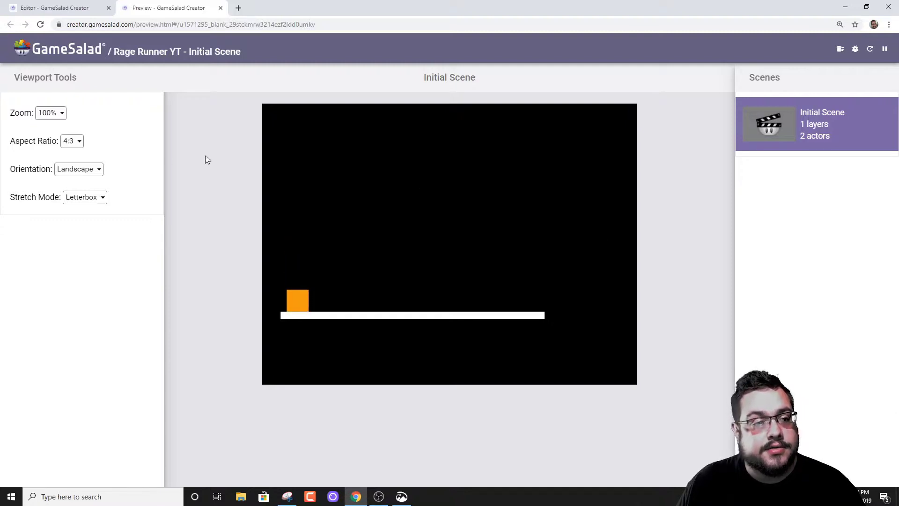
{"action": "left_click", "coordinate": [221, 8]}
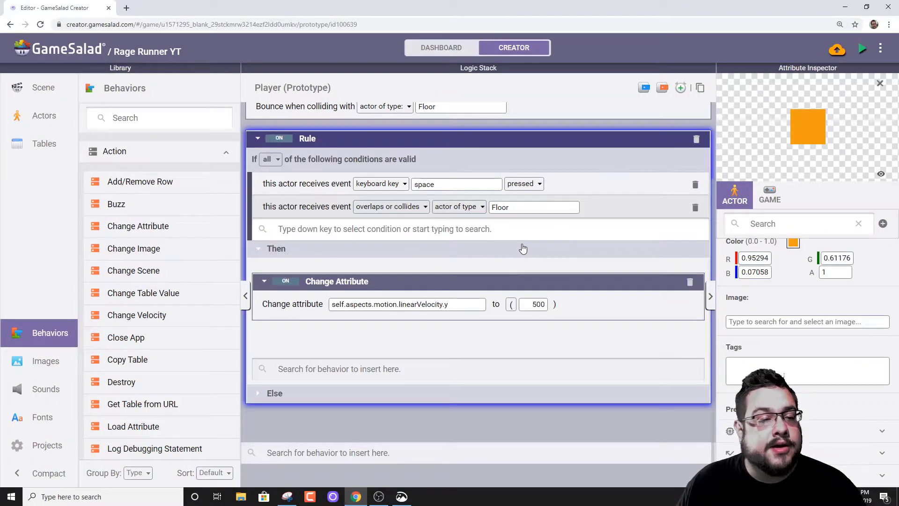
Step: Add a Constrain Attribute behavior to the Player's logic, outside and below the jump rule
{"action": "scroll", "coordinate": [523, 248], "scroll_direction": "up", "scroll_amount": 2}
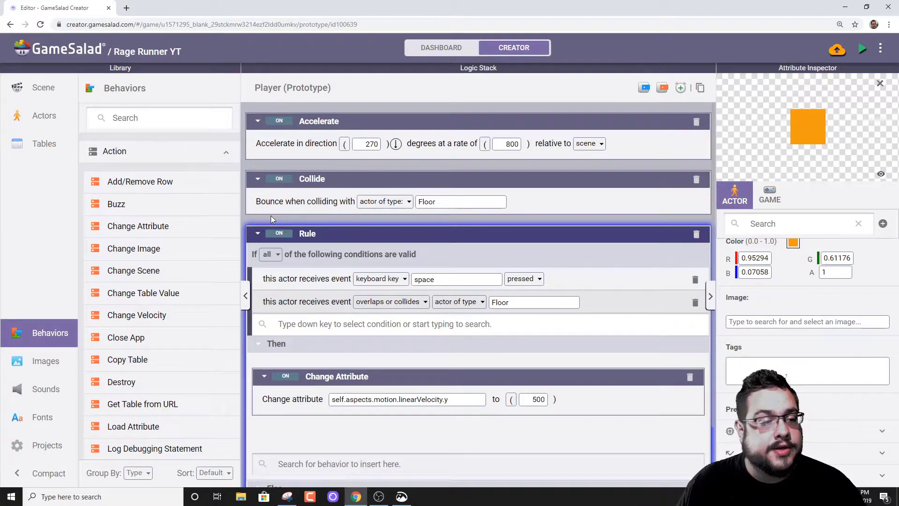
{"action": "scroll", "coordinate": [165, 323], "scroll_direction": "down", "scroll_amount": 5}
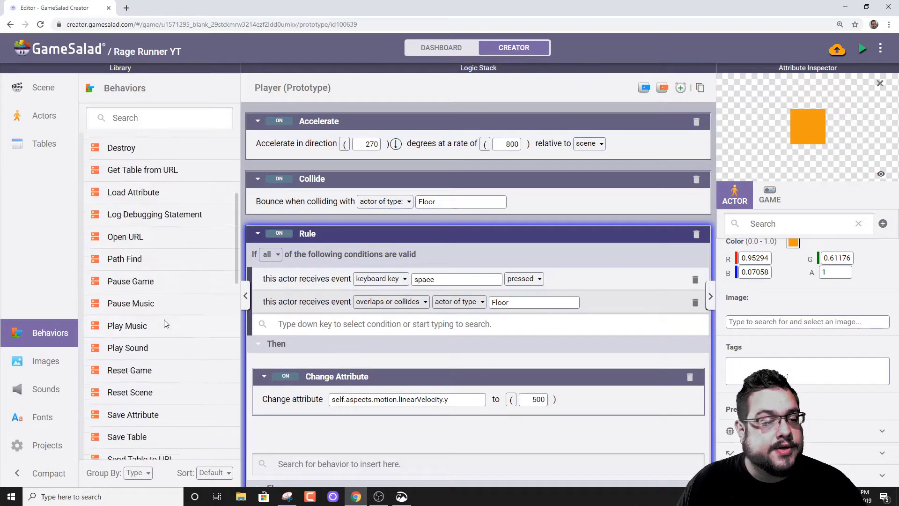
{"action": "scroll", "coordinate": [164, 323], "scroll_direction": "down", "scroll_amount": 12}
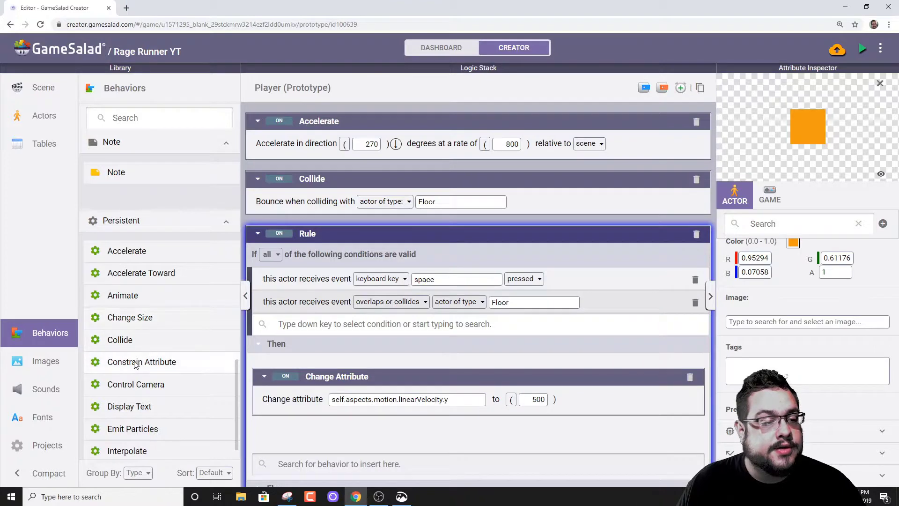
{"action": "scroll", "coordinate": [334, 340], "scroll_direction": "down", "scroll_amount": 2}
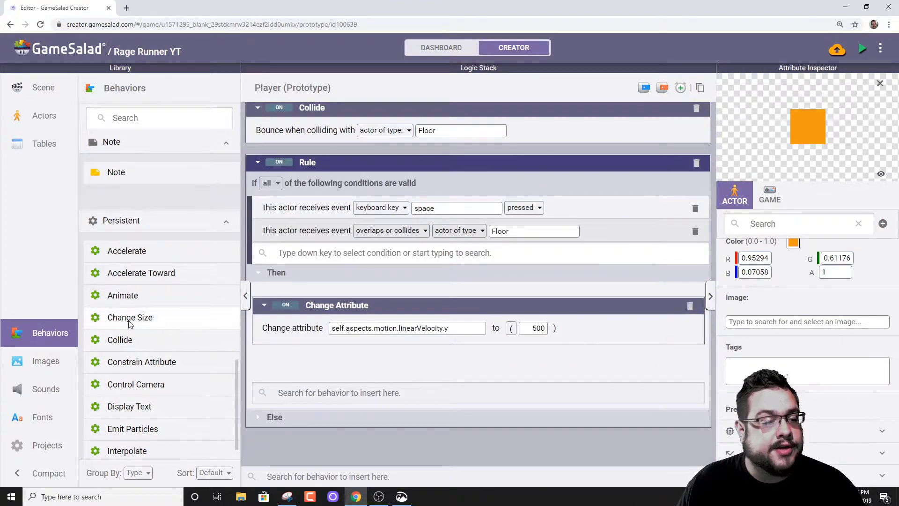
{"action": "left_click_drag", "start_coordinate": [126, 368], "coordinate": [361, 451]}
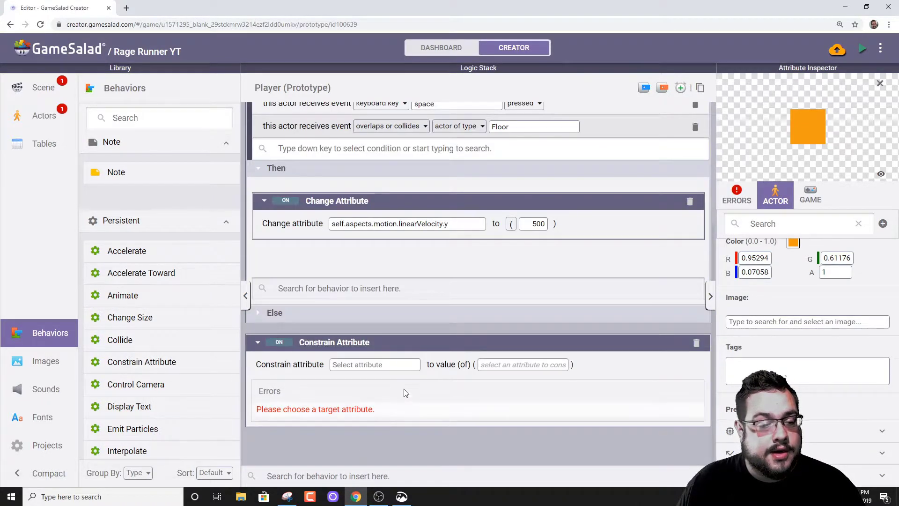
Step: Make the Constrain Attribute behavior hold self.aspects.motion.linearVelocity.x at a value of 300
{"action": "left_click", "coordinate": [383, 365]}
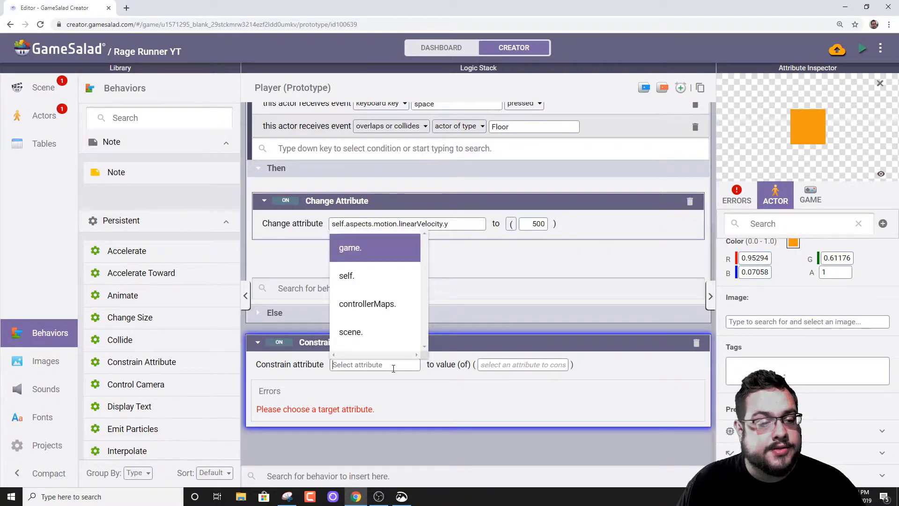
{"action": "left_click", "coordinate": [346, 276]}
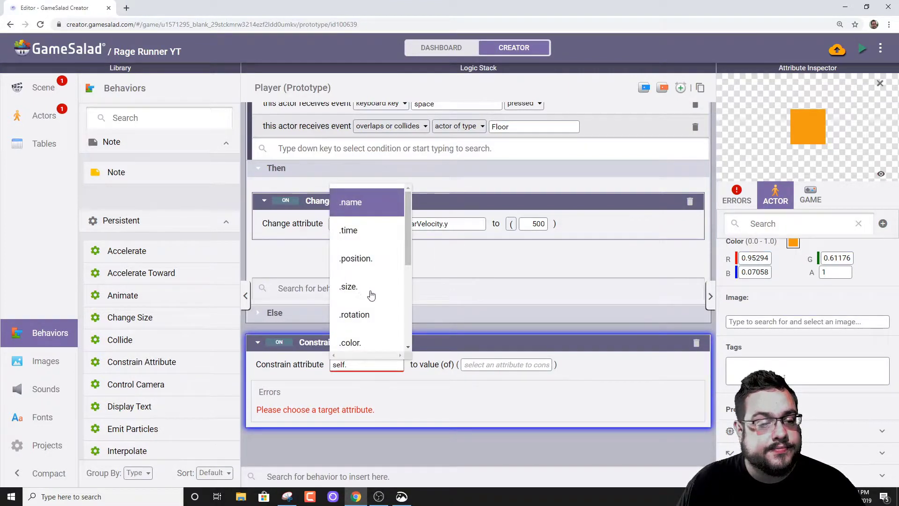
{"action": "scroll", "coordinate": [372, 300], "scroll_direction": "down", "scroll_amount": 3}
{"action": "left_click", "coordinate": [367, 333]}
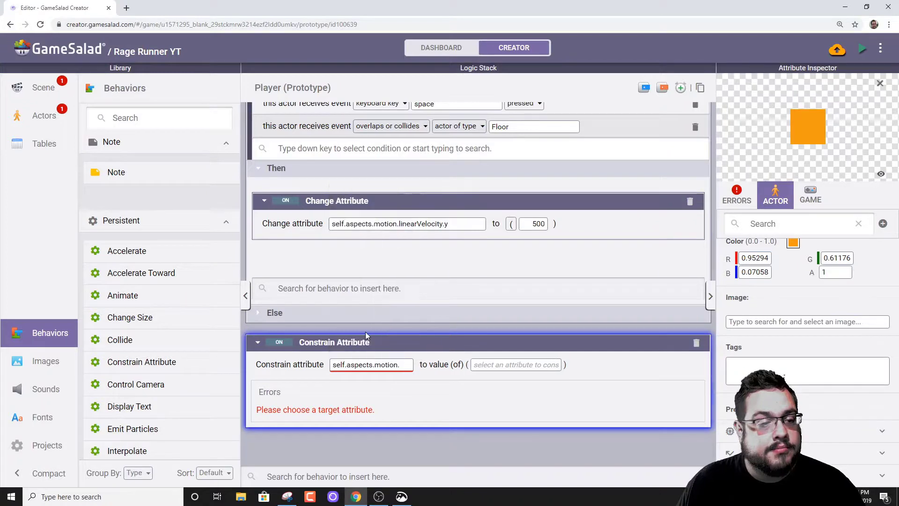
{"action": "left_click", "coordinate": [371, 205]}
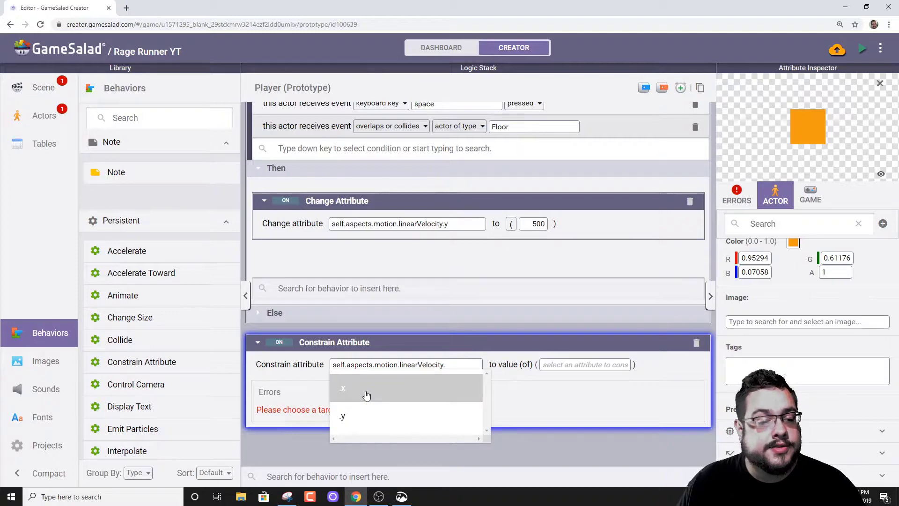
{"action": "left_click", "coordinate": [367, 396]}
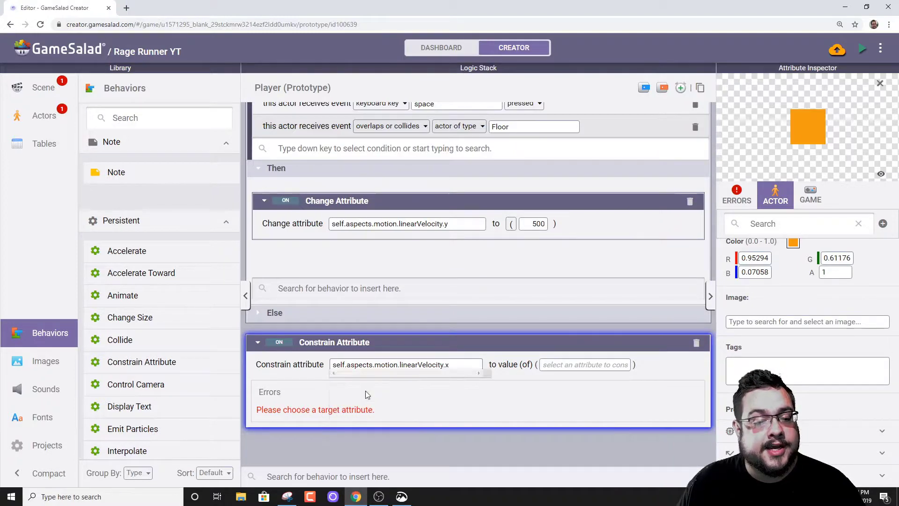
{"action": "left_click", "coordinate": [569, 364]}
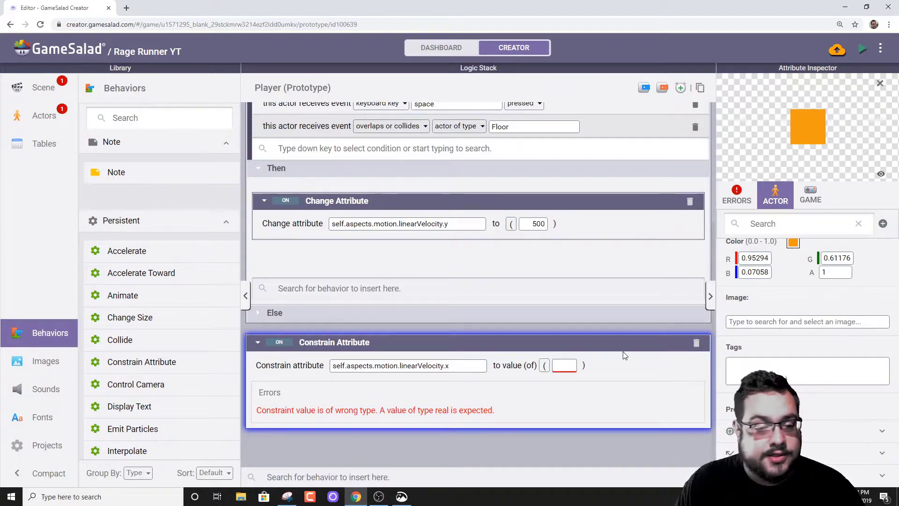
{"action": "type", "text": "300"}
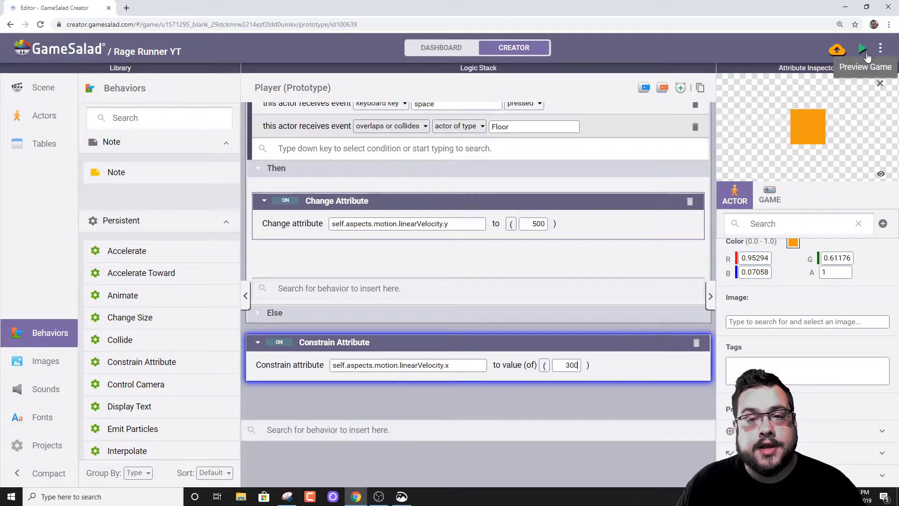
Step: Preview the game twice to test the Player's constant horizontal run and jumping, closing the preview each time
{"action": "left_click", "coordinate": [864, 50]}
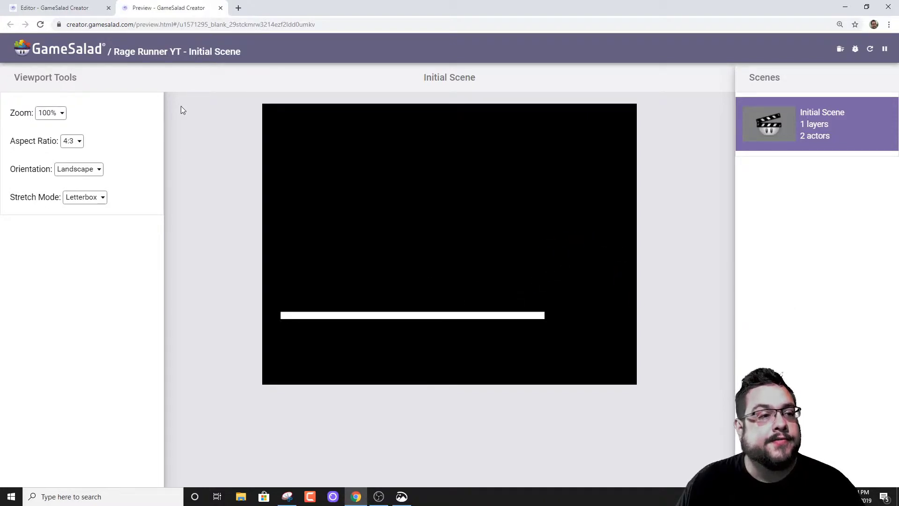
{"action": "left_click", "coordinate": [220, 9]}
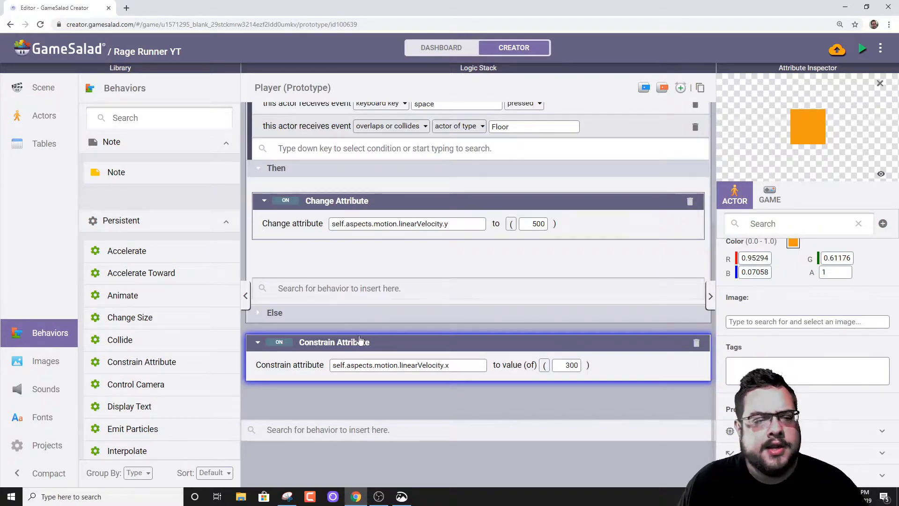
{"action": "left_click", "coordinate": [862, 48]}
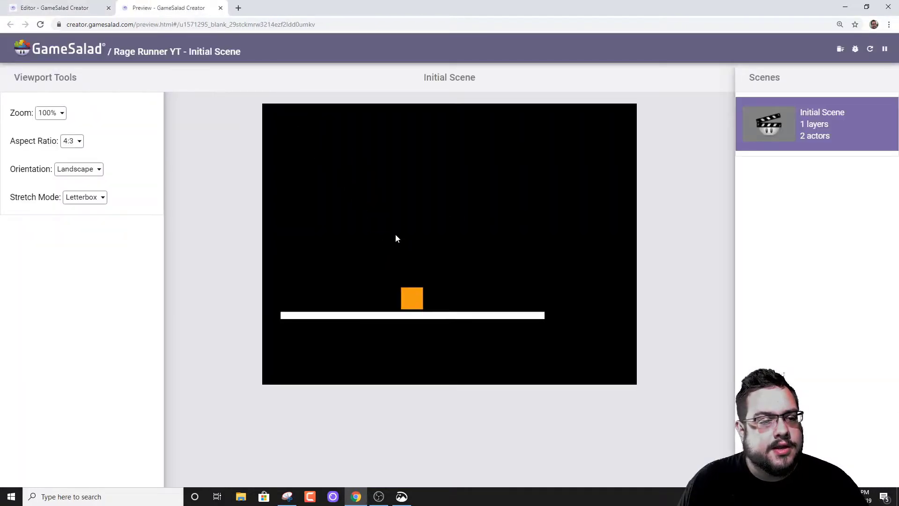
{"action": "left_click", "coordinate": [396, 234]}
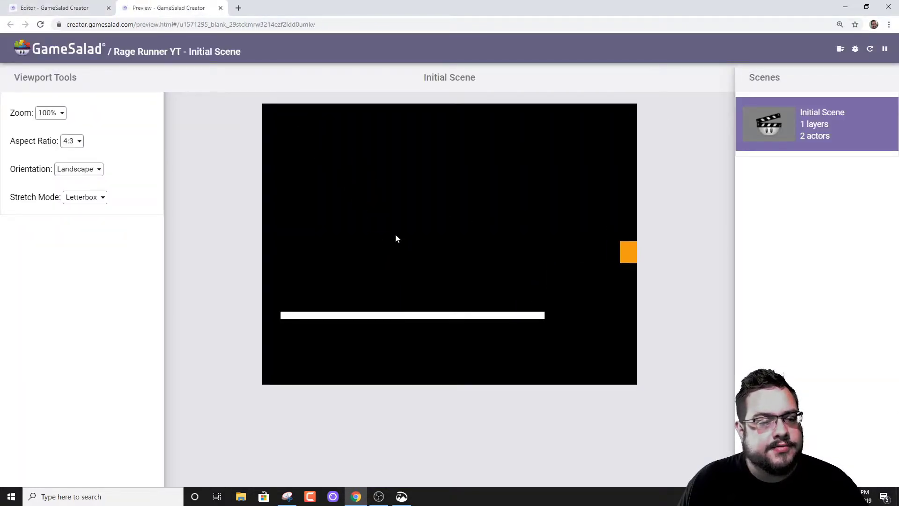
{"action": "left_click", "coordinate": [220, 8]}
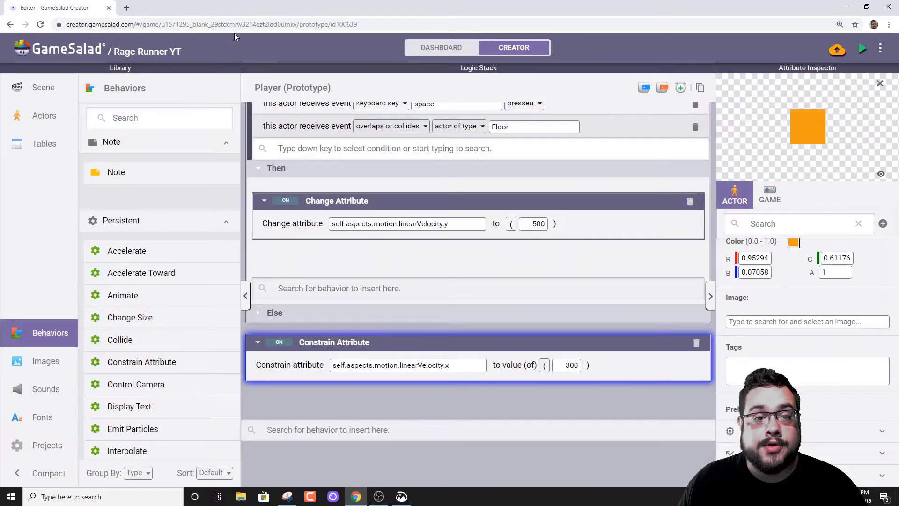
Step: Open the Initial Scene and set the scene's width to 6000
{"action": "left_click", "coordinate": [41, 87]}
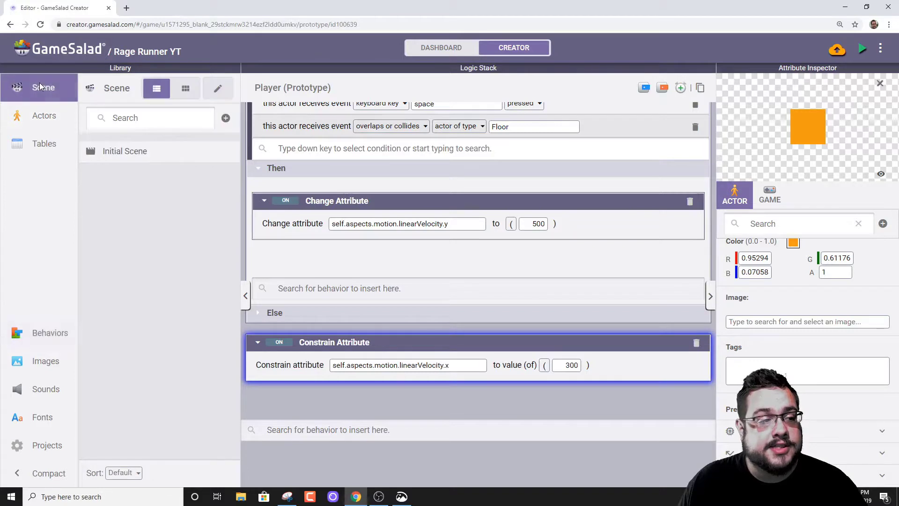
{"action": "double_click", "coordinate": [150, 154]}
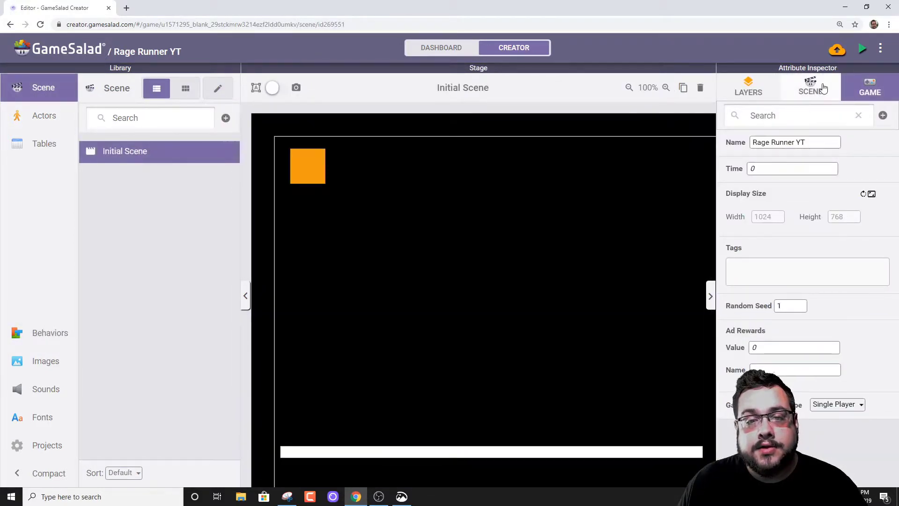
{"action": "left_click", "coordinate": [823, 89]}
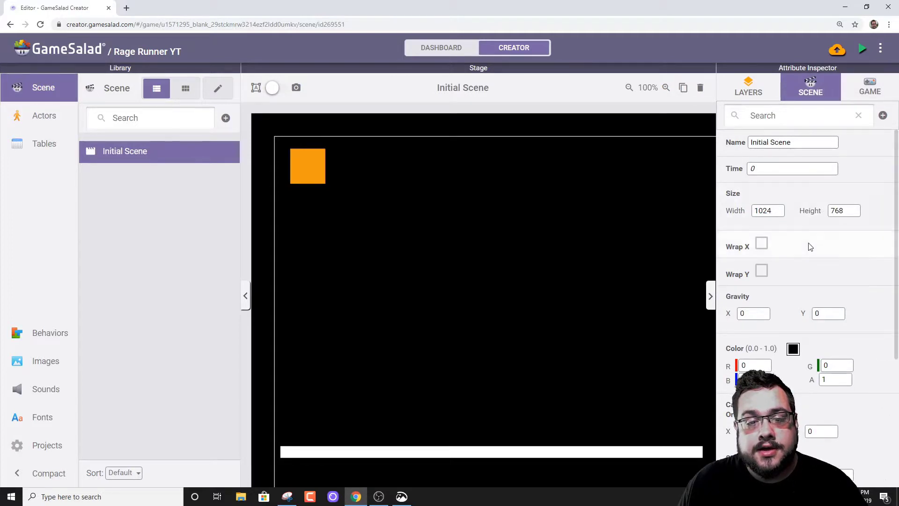
{"action": "left_click_drag", "start_coordinate": [776, 209], "coordinate": [754, 210]}
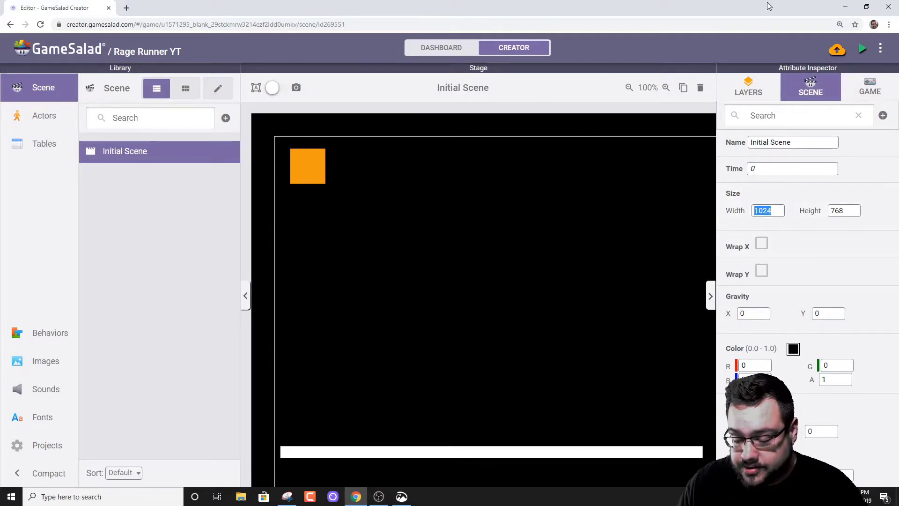
{"action": "type", "text": "6000"}
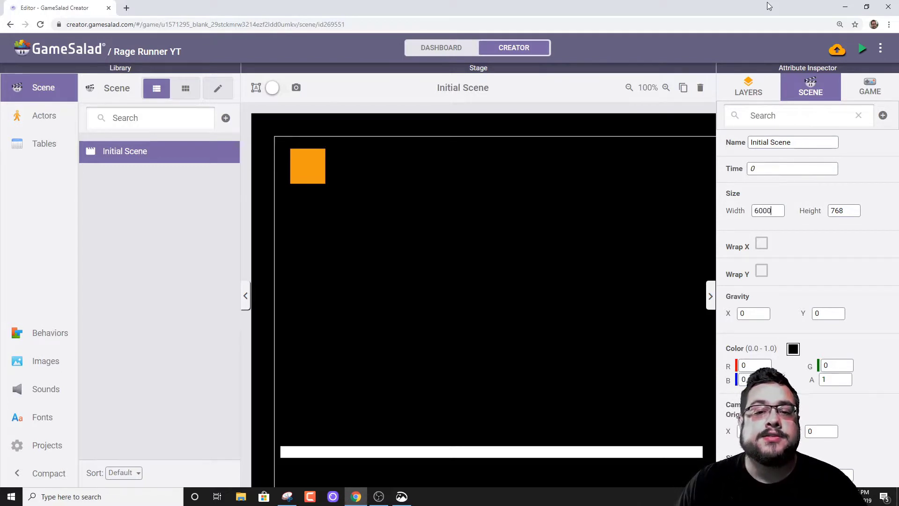
{"action": "left_click", "coordinate": [518, 243]}
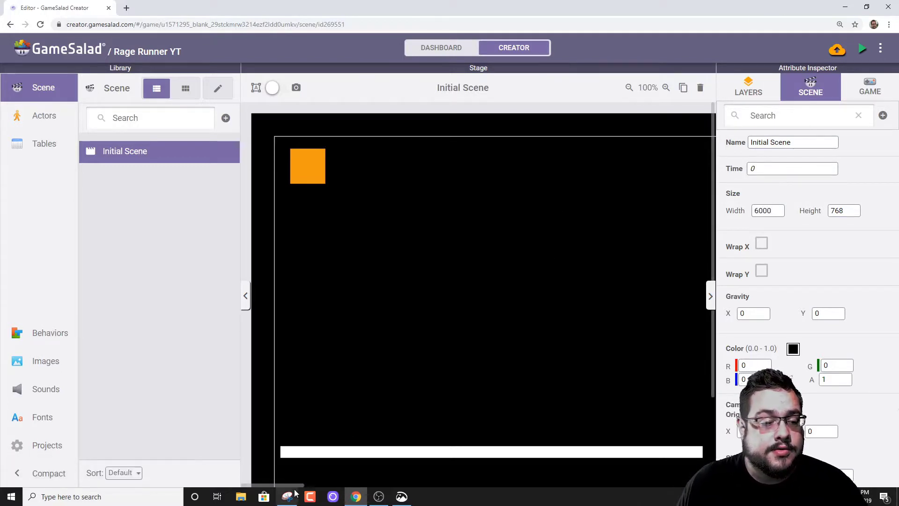
{"action": "left_click_drag", "start_coordinate": [295, 485], "coordinate": [312, 451]}
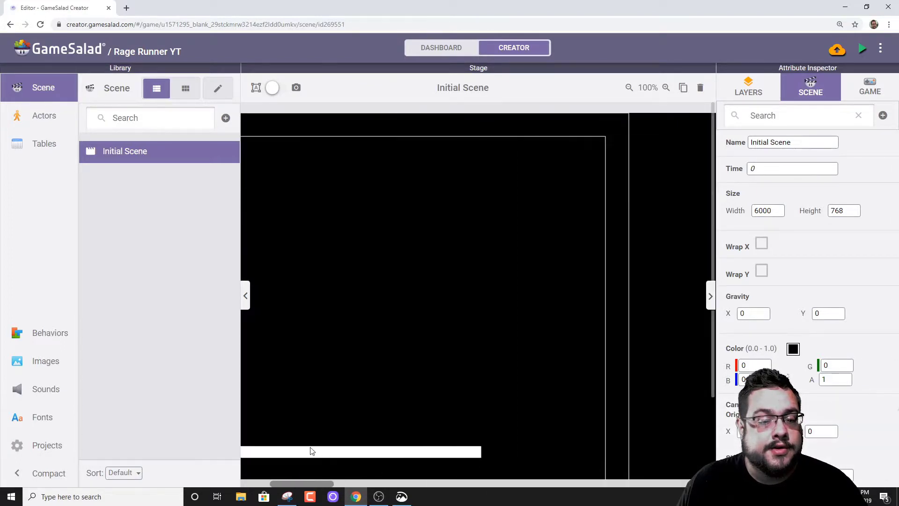
{"action": "left_click", "coordinate": [32, 115]}
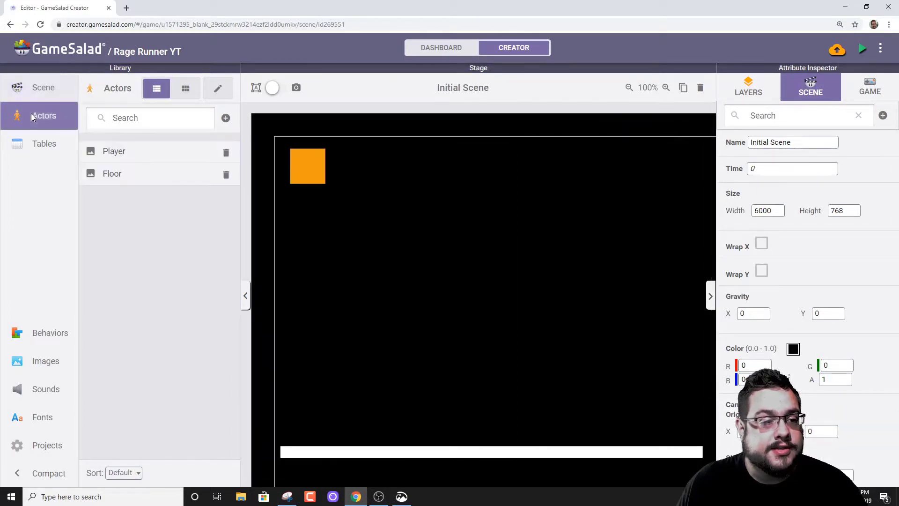
{"action": "double_click", "coordinate": [132, 177]}
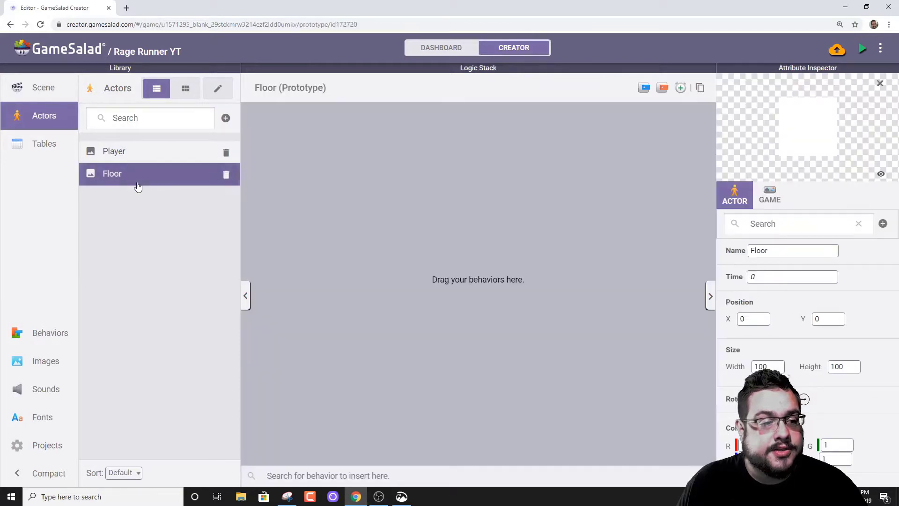
{"action": "left_click", "coordinate": [41, 95]}
{"action": "double_click", "coordinate": [117, 151]}
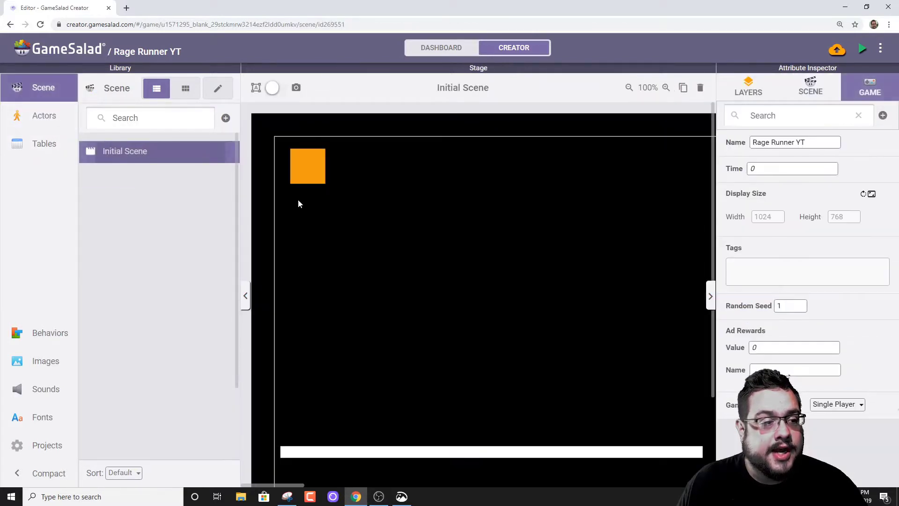
Step: Add a second Floor platform past the first one, about 402.5 wide and 20 high, at about X 1089.5, Y 238.5
{"action": "left_click", "coordinate": [41, 117]}
{"action": "left_click_drag", "start_coordinate": [115, 173], "coordinate": [538, 252]}
{"action": "left_click_drag", "start_coordinate": [542, 210], "coordinate": [736, 282]}
{"action": "left_click_drag", "start_coordinate": [569, 271], "coordinate": [775, 288]}
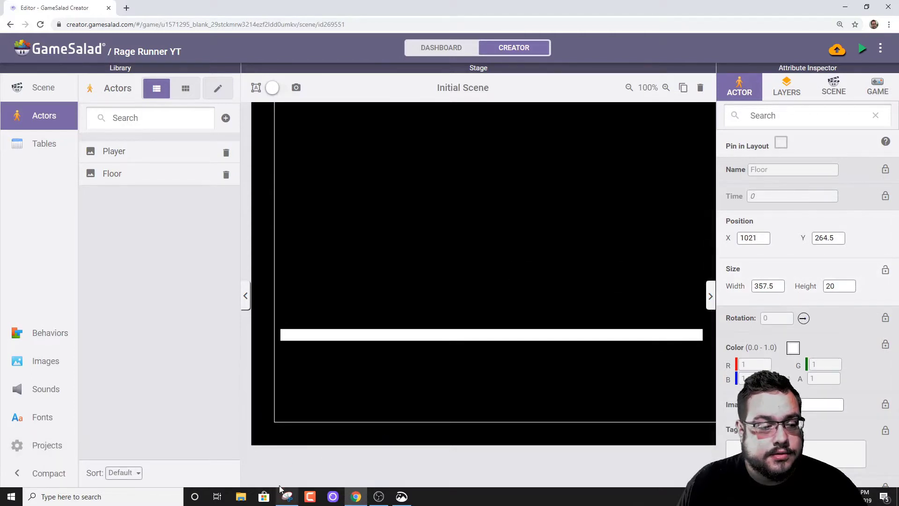
{"action": "left_click_drag", "start_coordinate": [277, 484], "coordinate": [315, 485]}
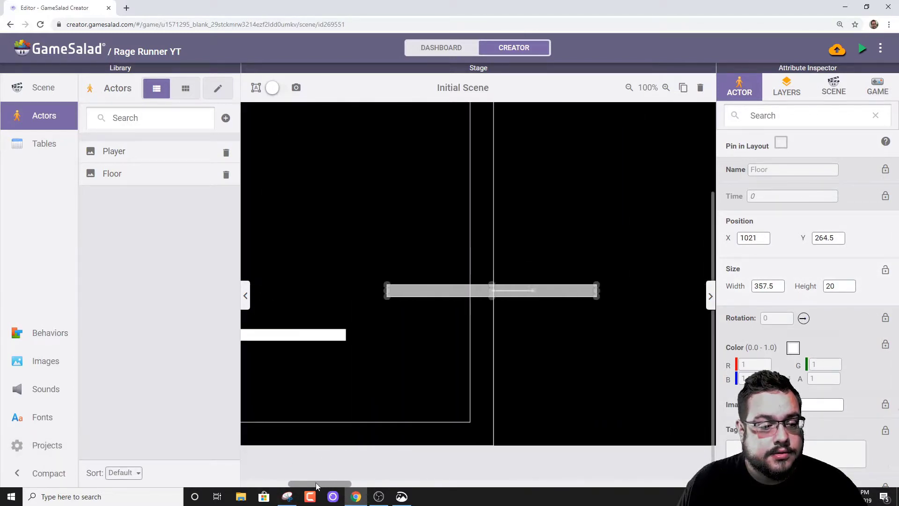
{"action": "left_click_drag", "start_coordinate": [459, 295], "coordinate": [486, 310]}
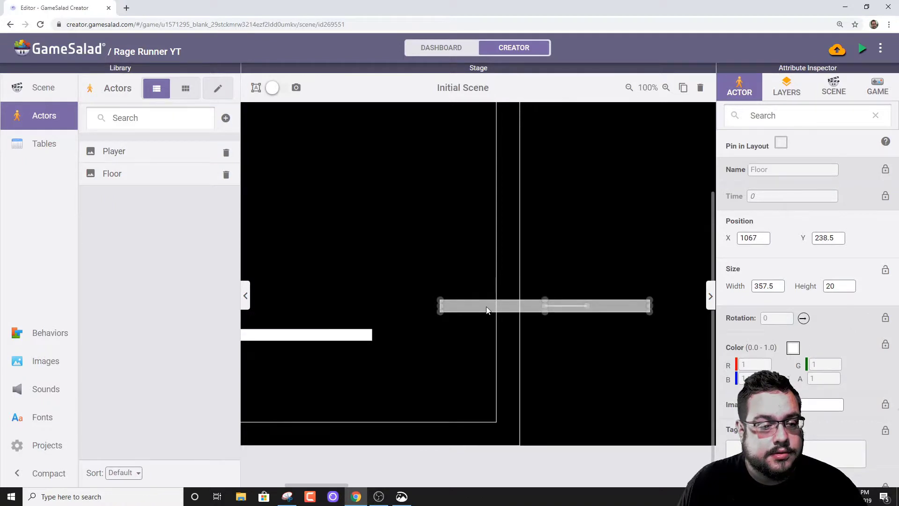
{"action": "left_click_drag", "start_coordinate": [649, 311], "coordinate": [676, 308]}
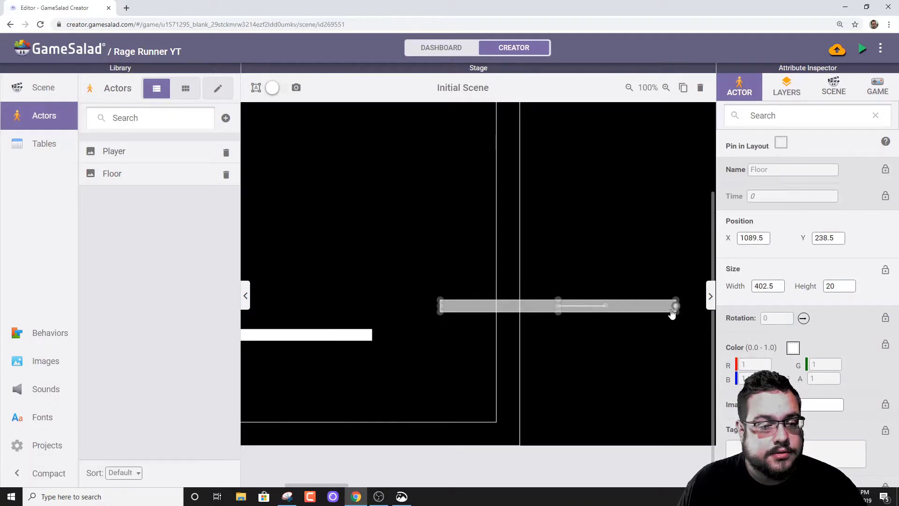
Step: Add two more rising Floor platforms, about 100 by 20 at X 1434, Y 299 and about 208 by 21 at X 1653.5, Y 348
{"action": "left_click_drag", "start_coordinate": [324, 483], "coordinate": [373, 483]}
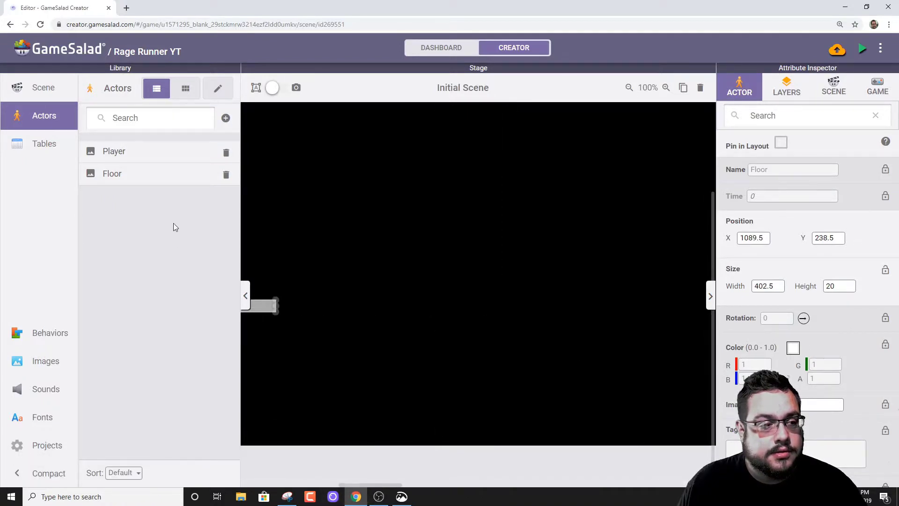
{"action": "left_click_drag", "start_coordinate": [140, 180], "coordinate": [359, 270]}
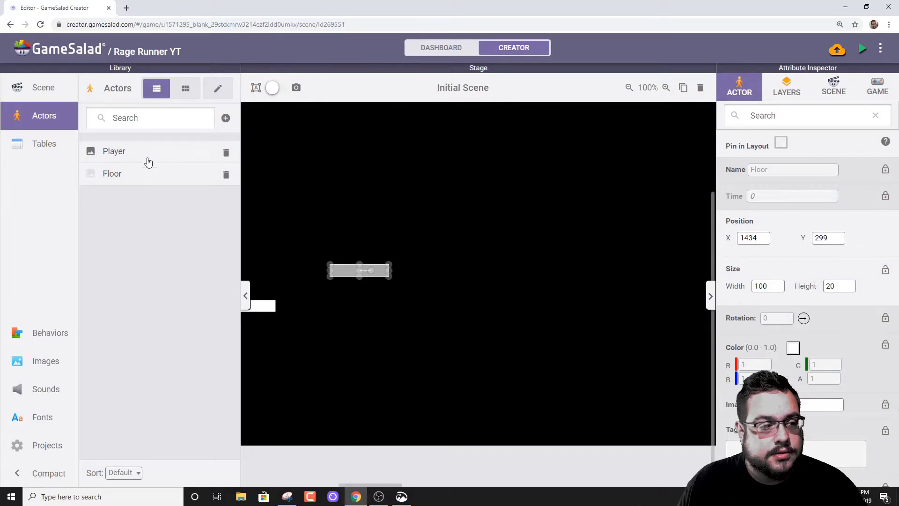
{"action": "left_click_drag", "start_coordinate": [119, 172], "coordinate": [582, 245]}
{"action": "left_click_drag", "start_coordinate": [512, 243], "coordinate": [475, 242]}
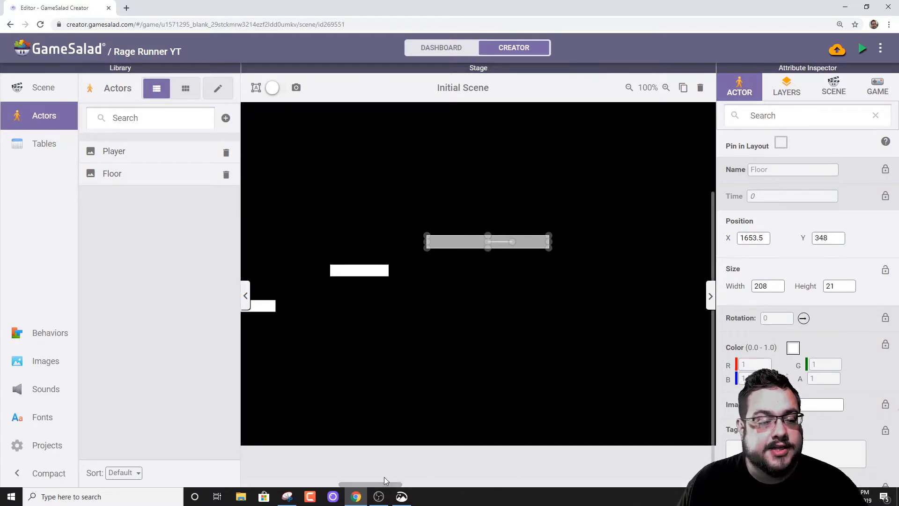
{"action": "left_click_drag", "start_coordinate": [358, 484], "coordinate": [243, 478]}
{"action": "left_click", "coordinate": [284, 308]}
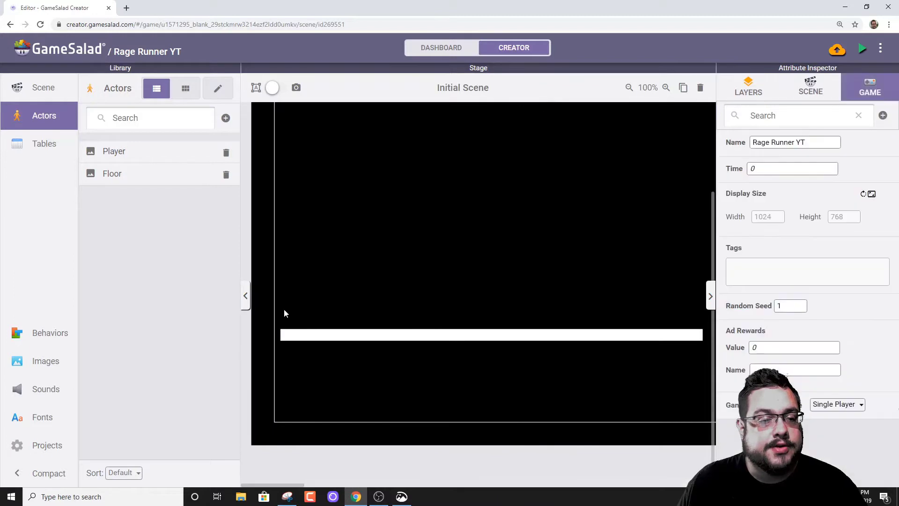
Step: Preview the game to test the Player's run toward the new Floor platforms, and close the preview
{"action": "left_click", "coordinate": [863, 49]}
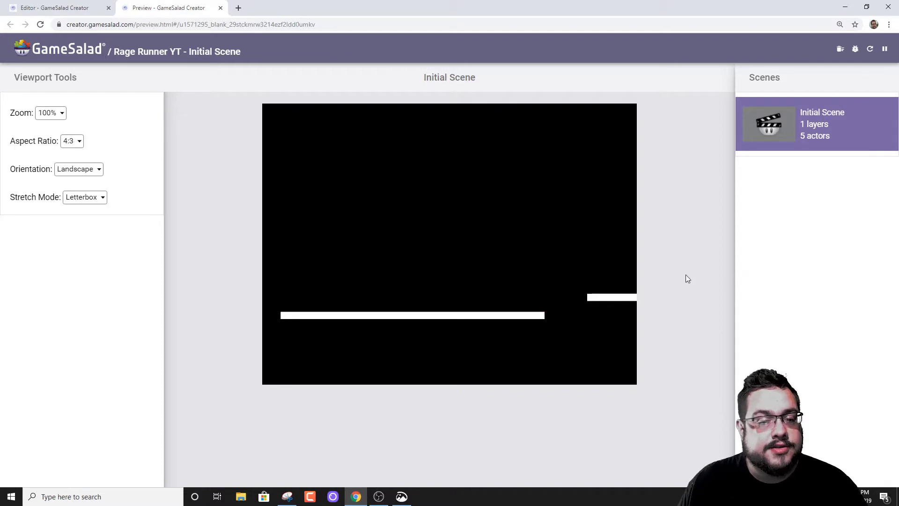
{"action": "left_click", "coordinate": [221, 9]}
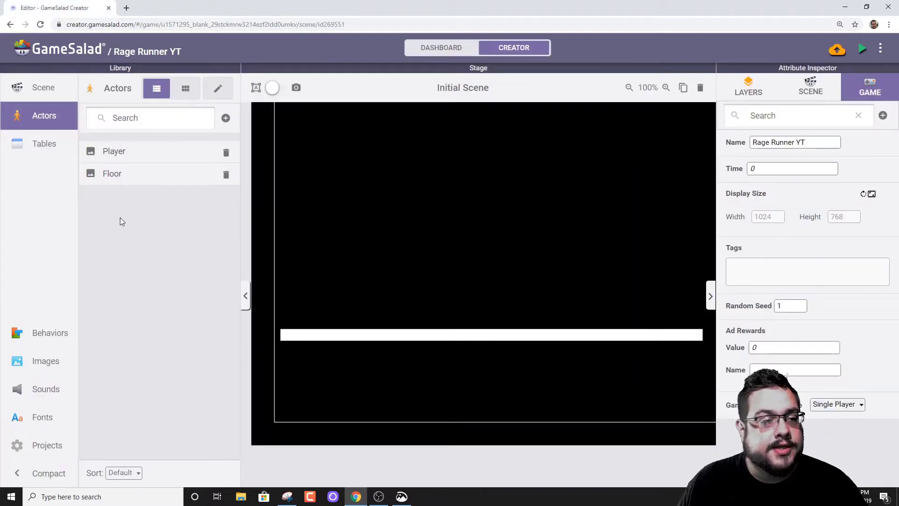
Step: Add a Control Camera behavior to the Player prototype, between its Accelerate and Collide behaviors
{"action": "left_click", "coordinate": [125, 155]}
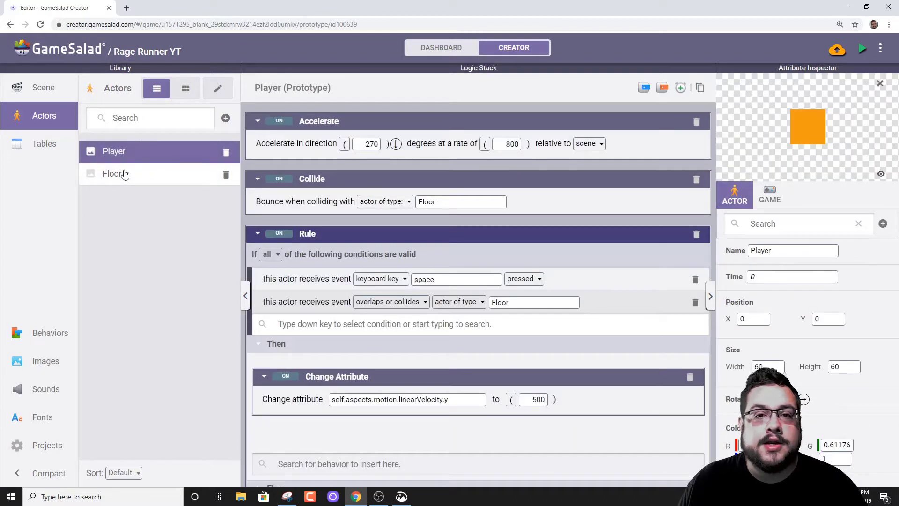
{"action": "left_click", "coordinate": [66, 333]}
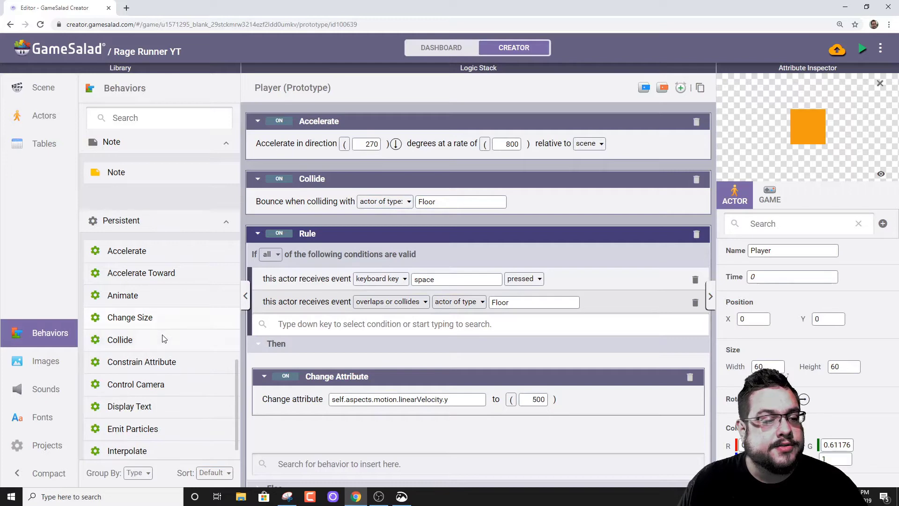
{"action": "scroll", "coordinate": [163, 338], "scroll_direction": "down", "scroll_amount": 1}
{"action": "left_click_drag", "start_coordinate": [139, 328], "coordinate": [333, 172]}
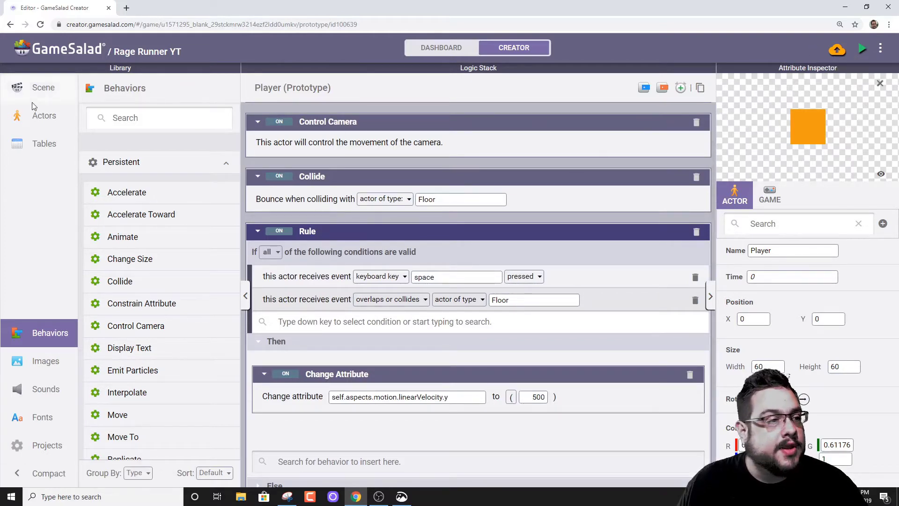
Step: Preview the game to test how the camera follows the Player across the platforms, and close the preview
{"action": "left_click", "coordinate": [861, 50]}
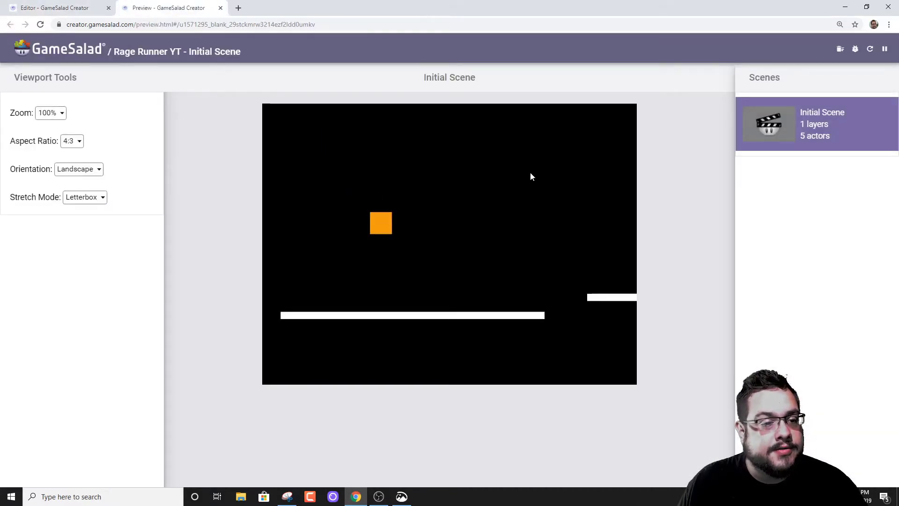
{"action": "left_click", "coordinate": [531, 172]}
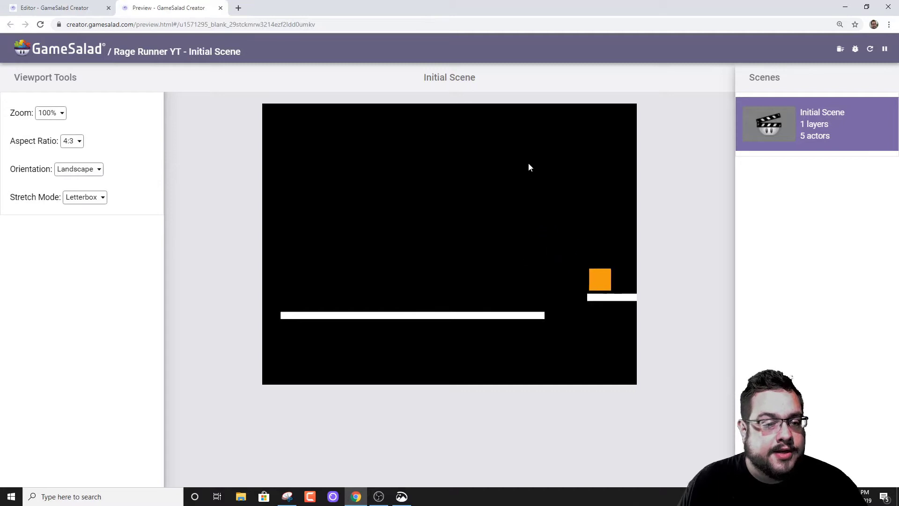
{"action": "left_click", "coordinate": [529, 167]}
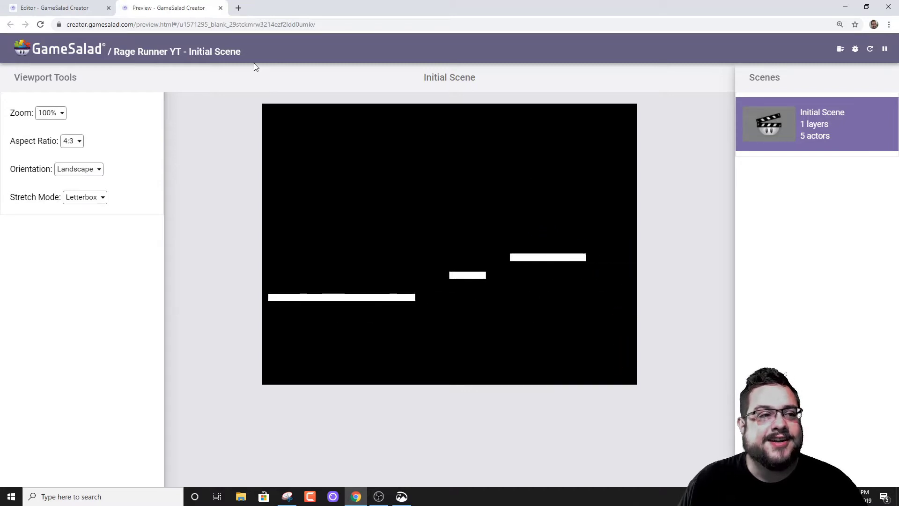
{"action": "left_click", "coordinate": [221, 8]}
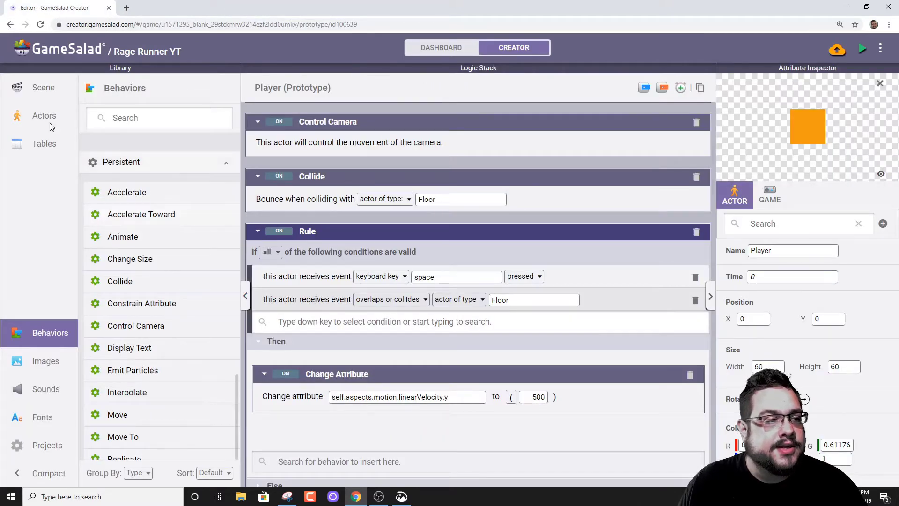
Step: In the Initial Scene's camera edit mode, shrink the tracking area horizontally and vertically to a small box at the camera view's centre
{"action": "left_click", "coordinate": [41, 88]}
{"action": "left_click", "coordinate": [137, 159]}
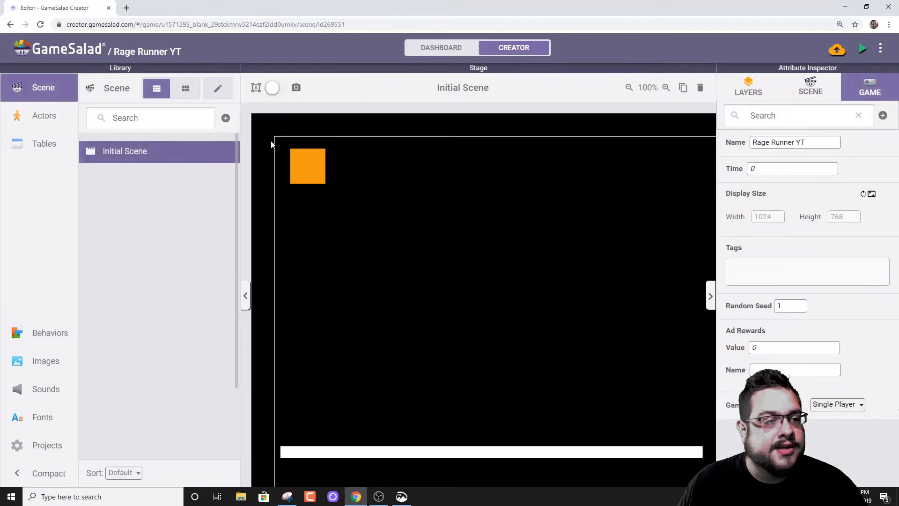
{"action": "left_click", "coordinate": [276, 88]}
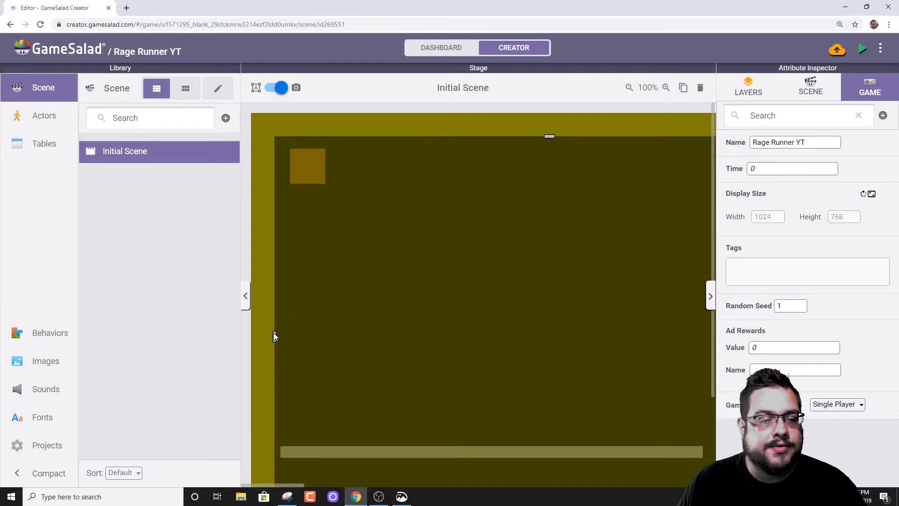
{"action": "left_click_drag", "start_coordinate": [275, 337], "coordinate": [554, 336]}
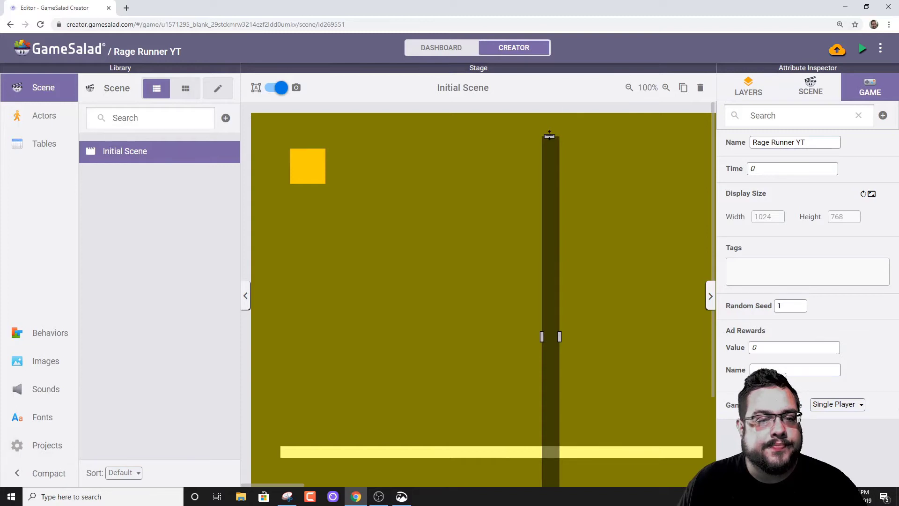
{"action": "left_click_drag", "start_coordinate": [550, 136], "coordinate": [565, 327]}
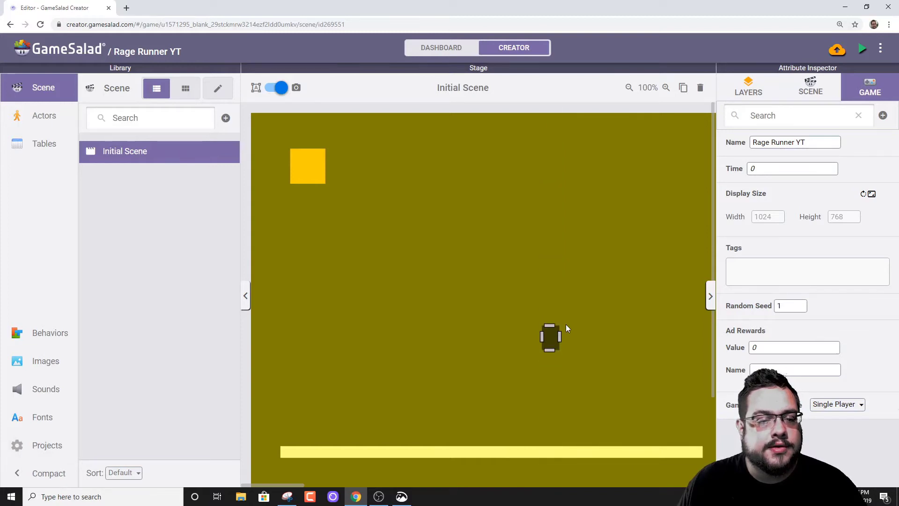
{"action": "left_click", "coordinate": [276, 88]}
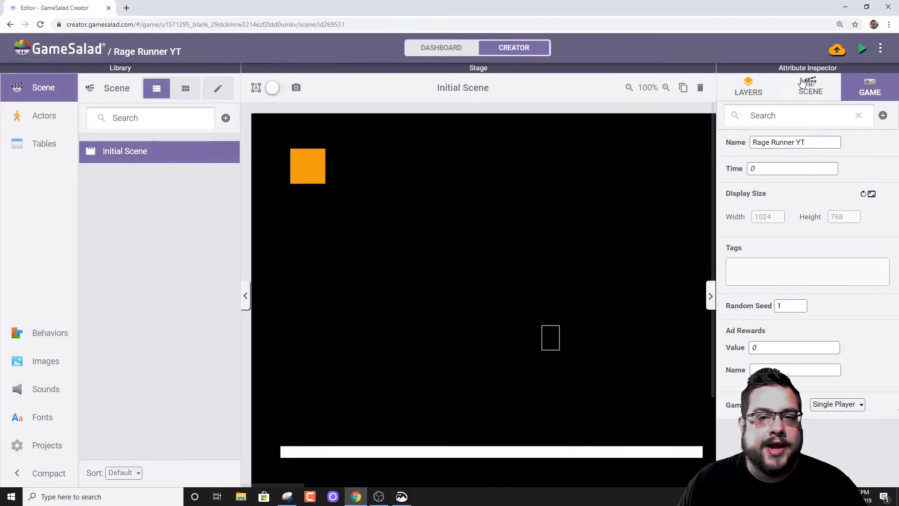
Step: Preview the game with the reduced camera tracking area, make the Player jump between platforms, and return to the Initial Scene's floor
{"action": "left_click", "coordinate": [864, 49]}
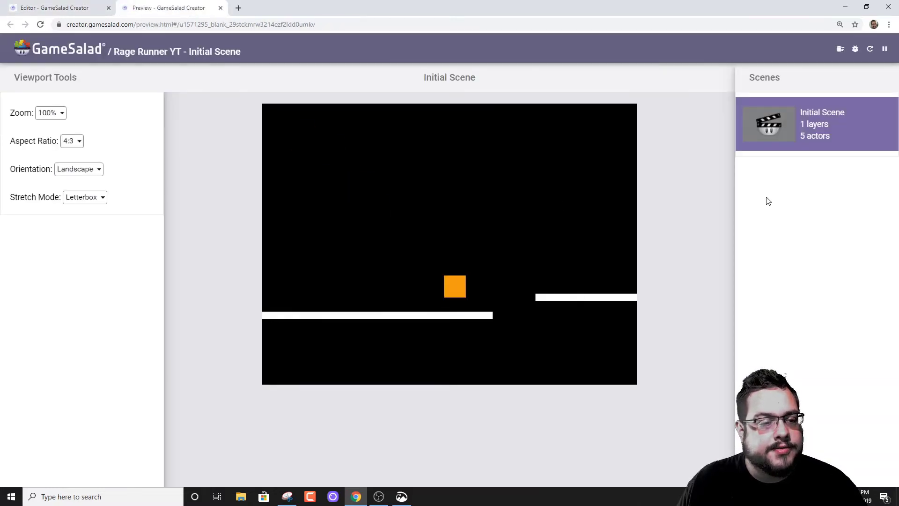
{"action": "key", "text": "space"}
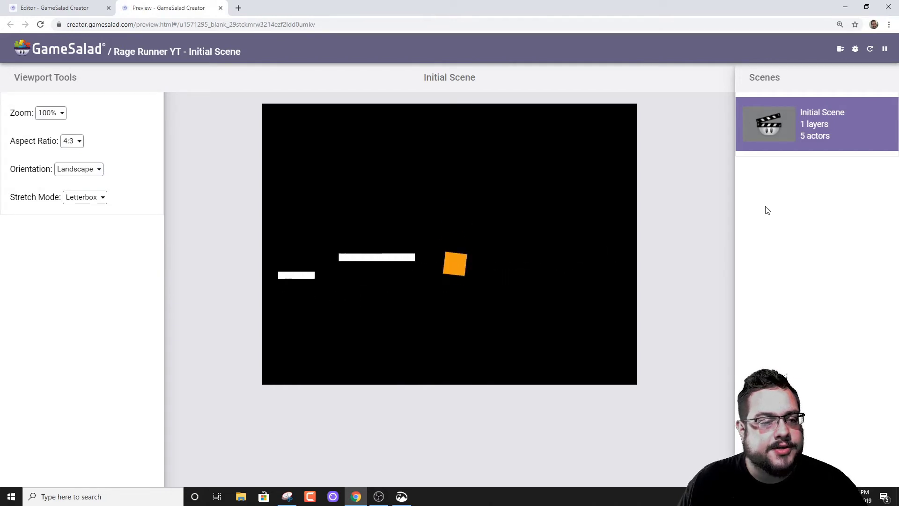
{"action": "left_click", "coordinate": [221, 8]}
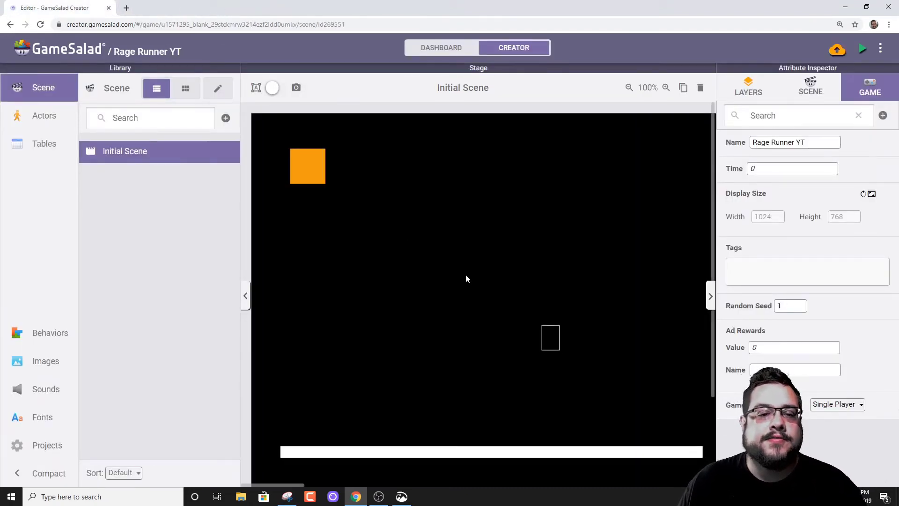
{"action": "scroll", "coordinate": [482, 302], "scroll_direction": "down", "scroll_amount": 3}
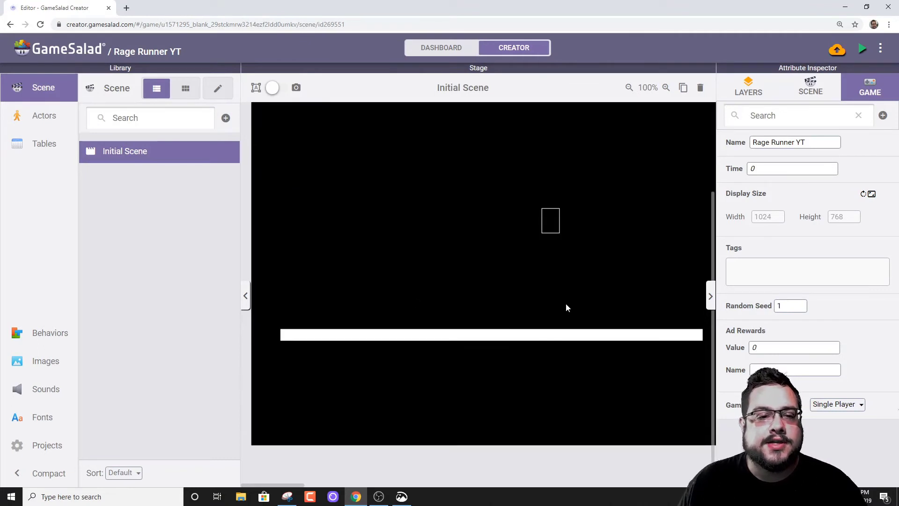